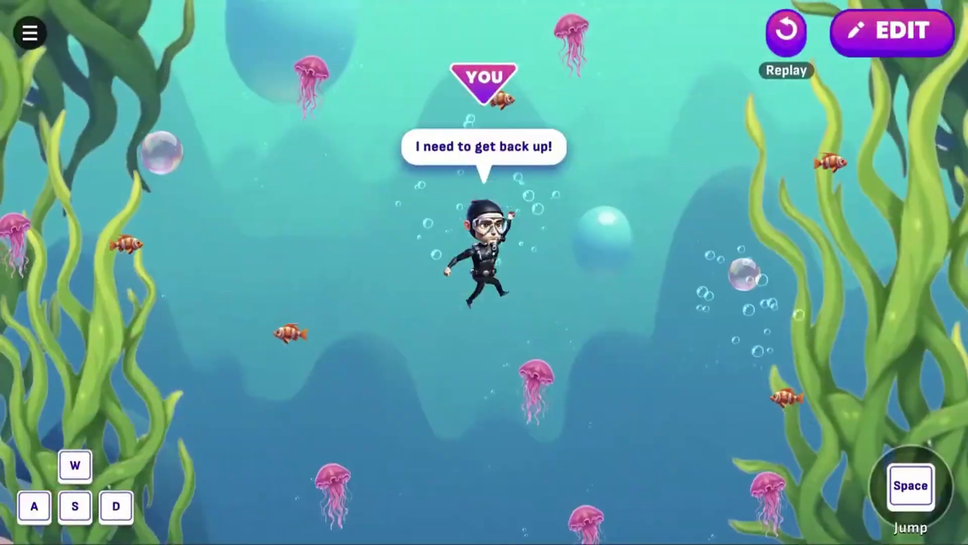
# Ask for a teddy bear in a bow tie and a change of scenery.
pyautogui.write('Make me a teddy ')
pyautogui.write('bear in a bow tie, and set the scenery to a f')
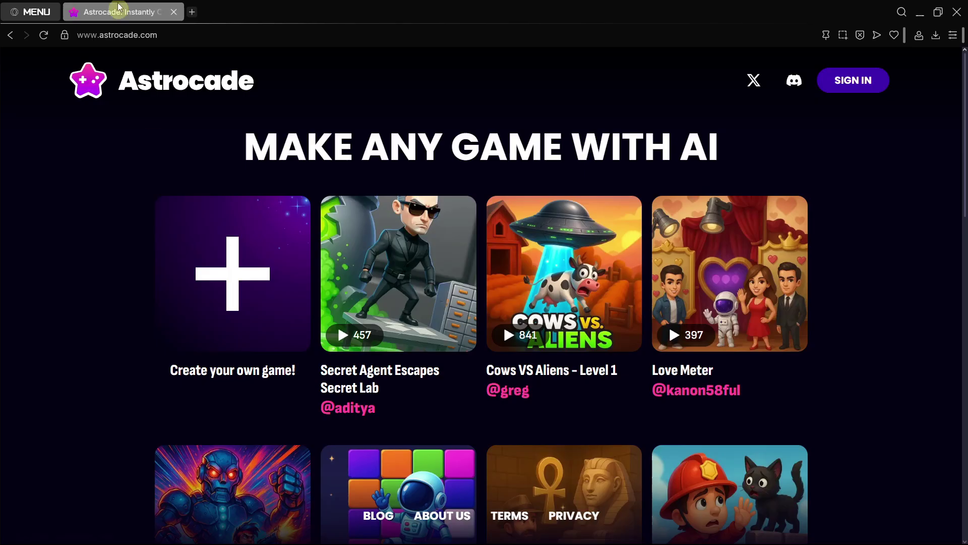
# Browse the Astrocade game gallery and open the game Cows VS Aliens - Level 1.
pyautogui.click(182, 34)
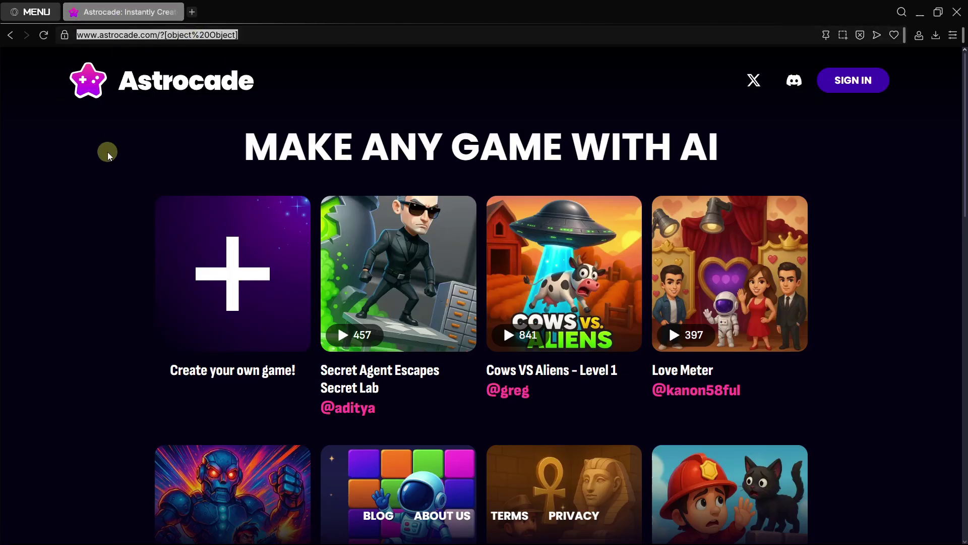
pyautogui.scroll(-1, 1, 214)
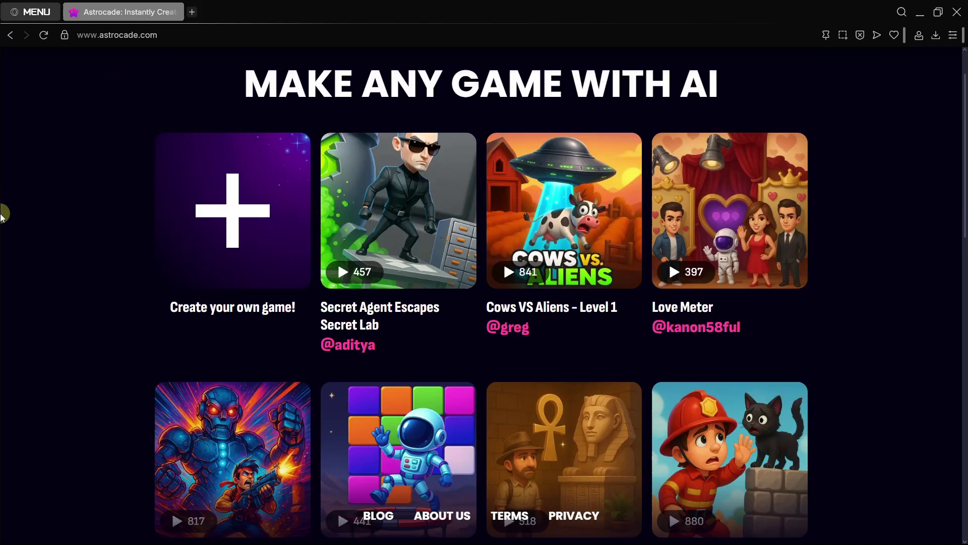
pyautogui.scroll(-15, 891, 261)
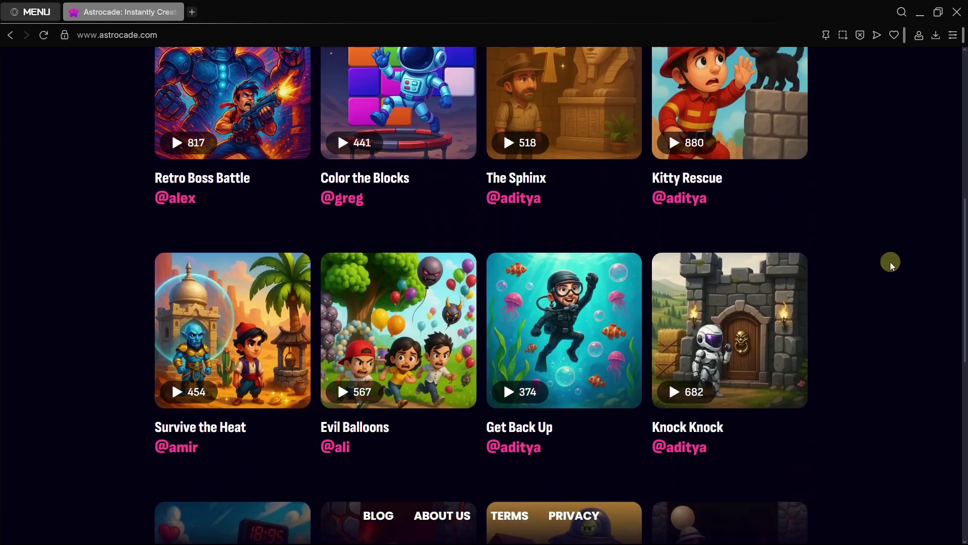
pyautogui.scroll(-6, 890, 261)
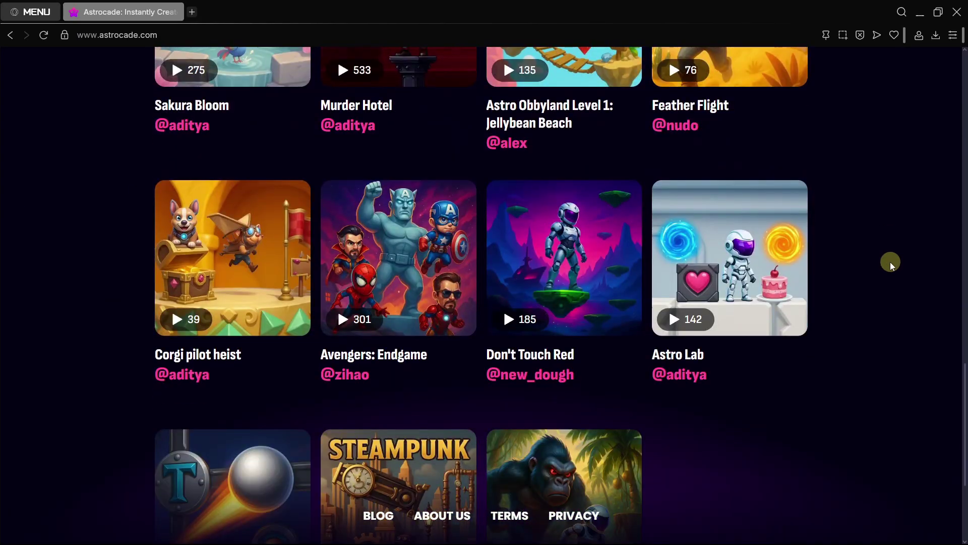
pyautogui.scroll(-3, 891, 262)
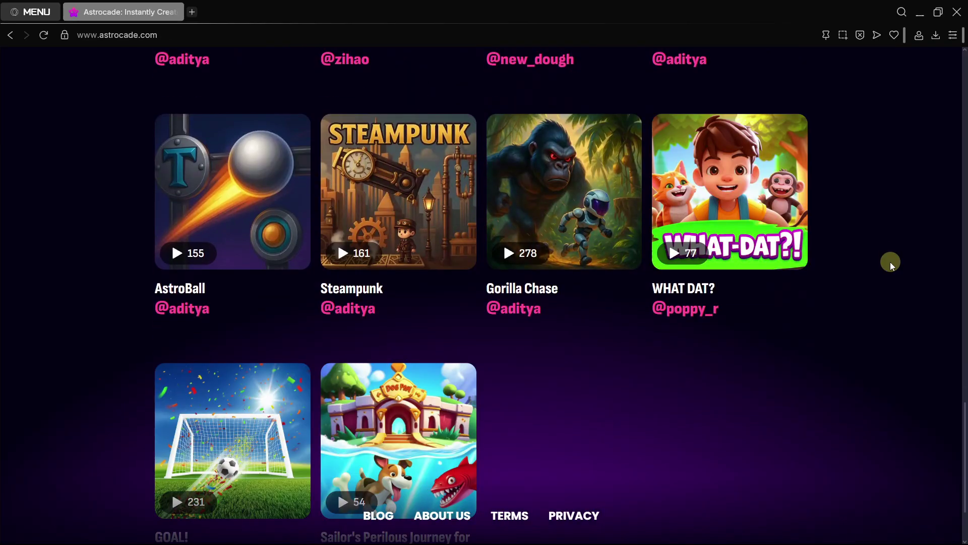
pyautogui.press('Home')
pyautogui.click(519, 273)
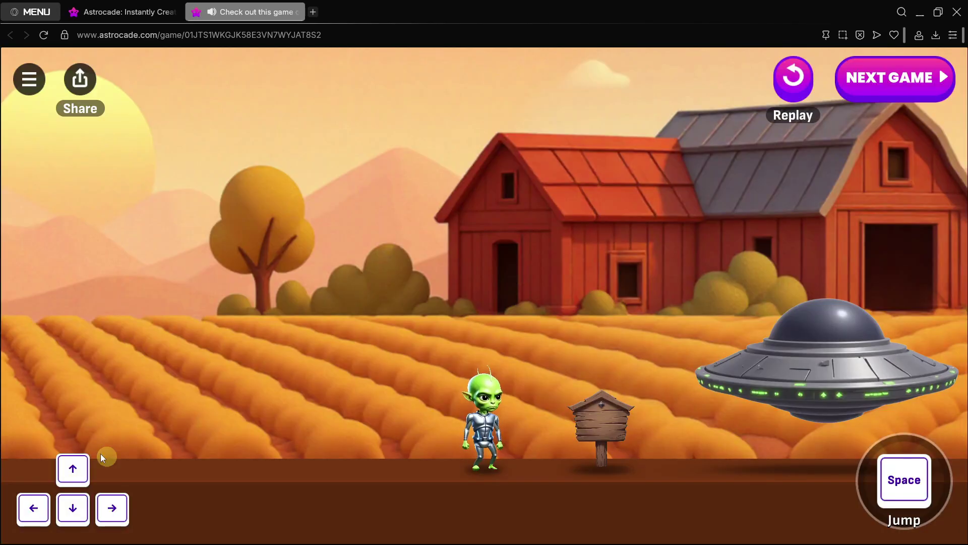
# Try out the alien's walking and jumping, and run past the wooden sign to board the UFO.
pyautogui.press('Left')
pyautogui.press('space')
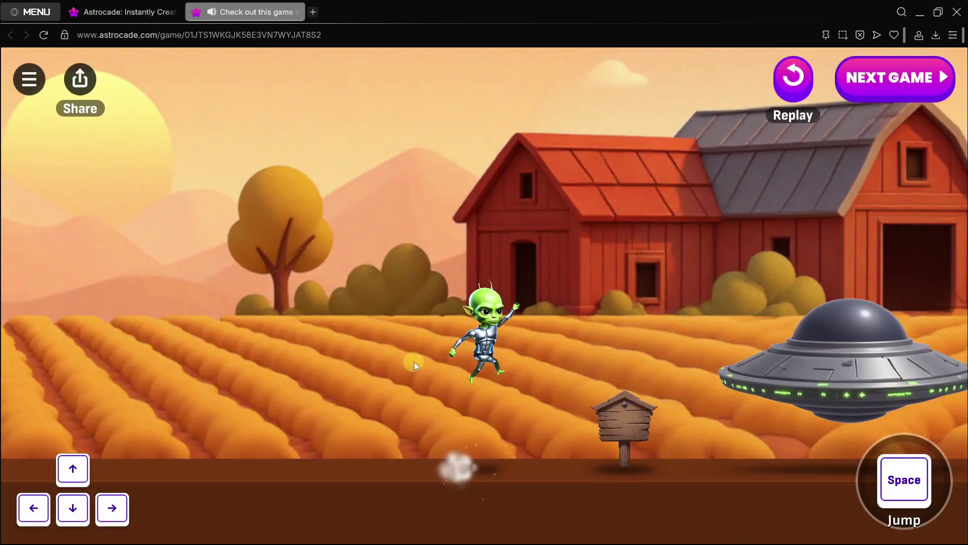
pyautogui.press('Right')
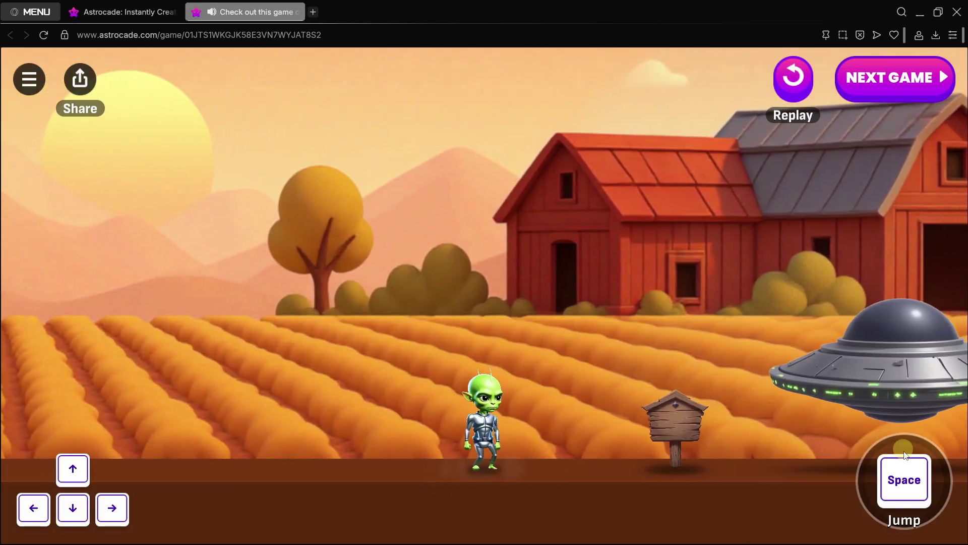
pyautogui.press('Right')
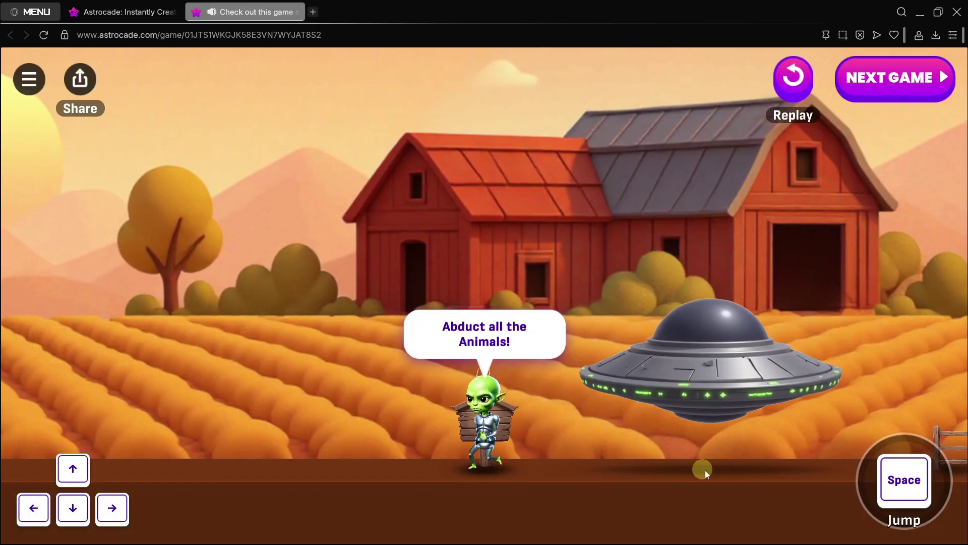
pyautogui.press('Right')
pyautogui.press('Right')
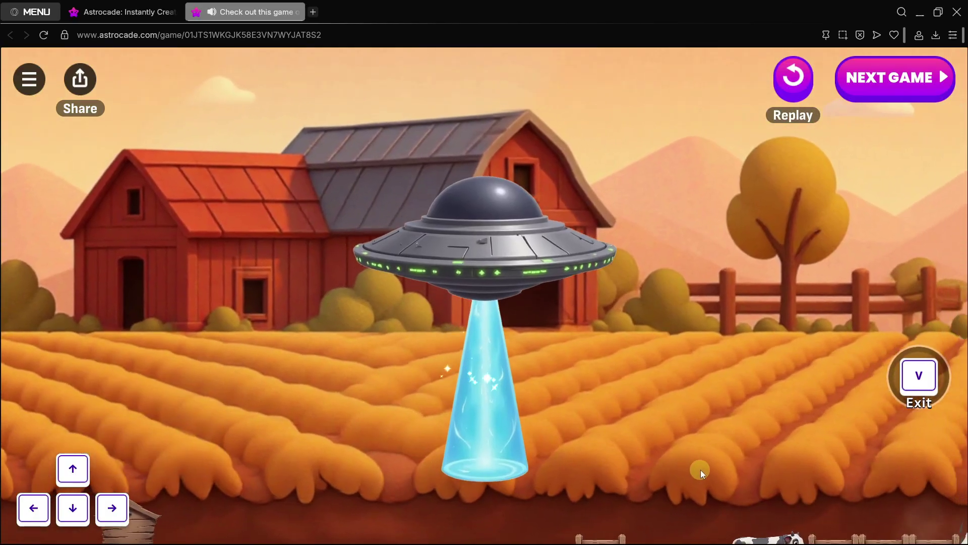
# Fly the UFO rightward across the farm, abducting the cows and fences with its beam.
pyautogui.press('Right')
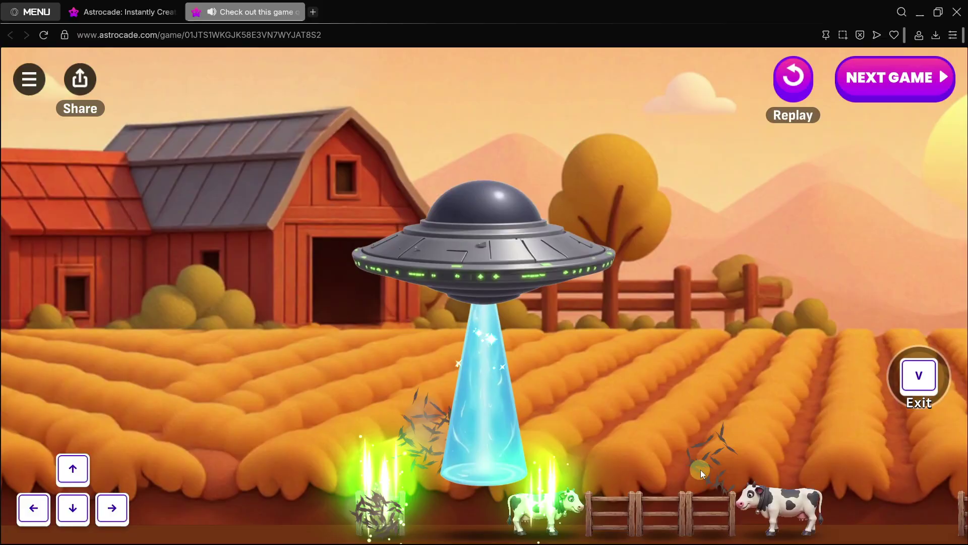
pyautogui.press('Right')
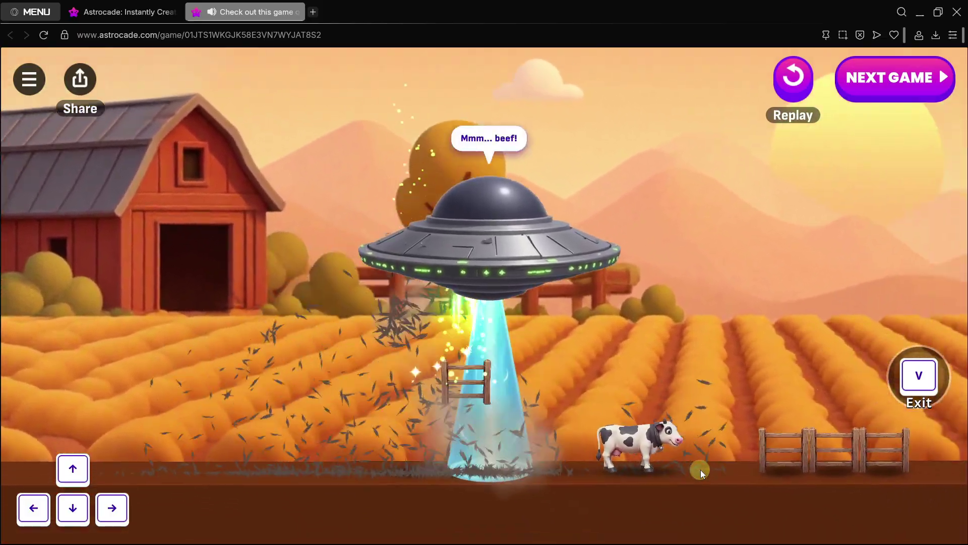
pyautogui.press('Right')
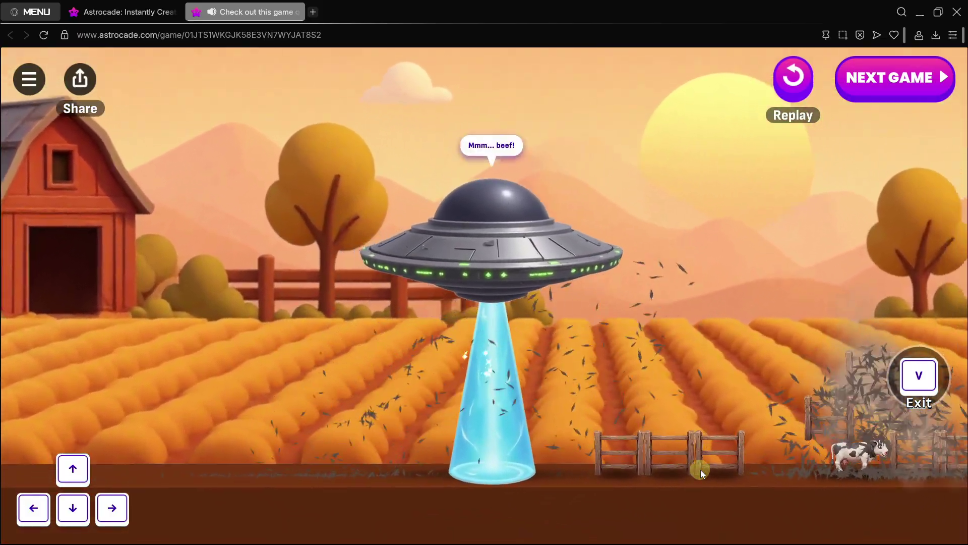
pyautogui.press('Right')
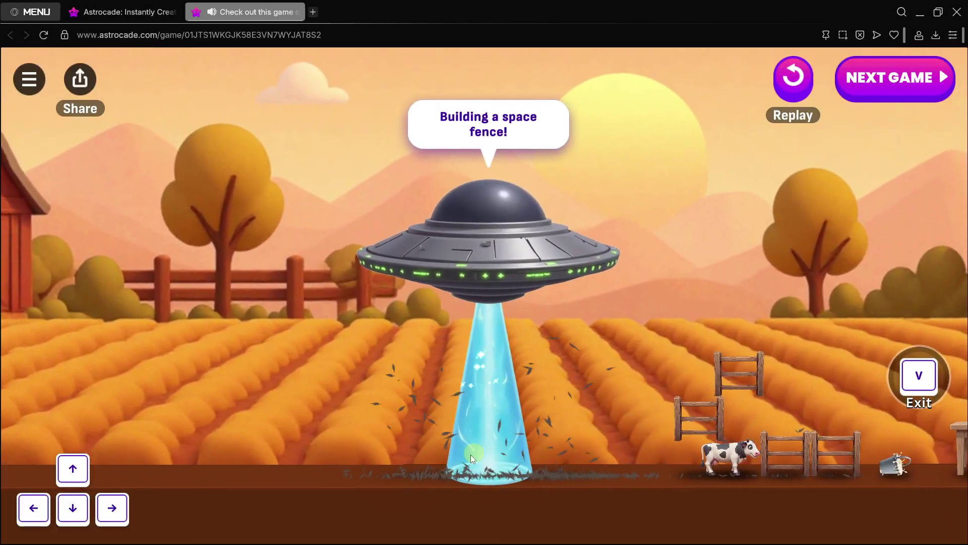
pyautogui.press('Right')
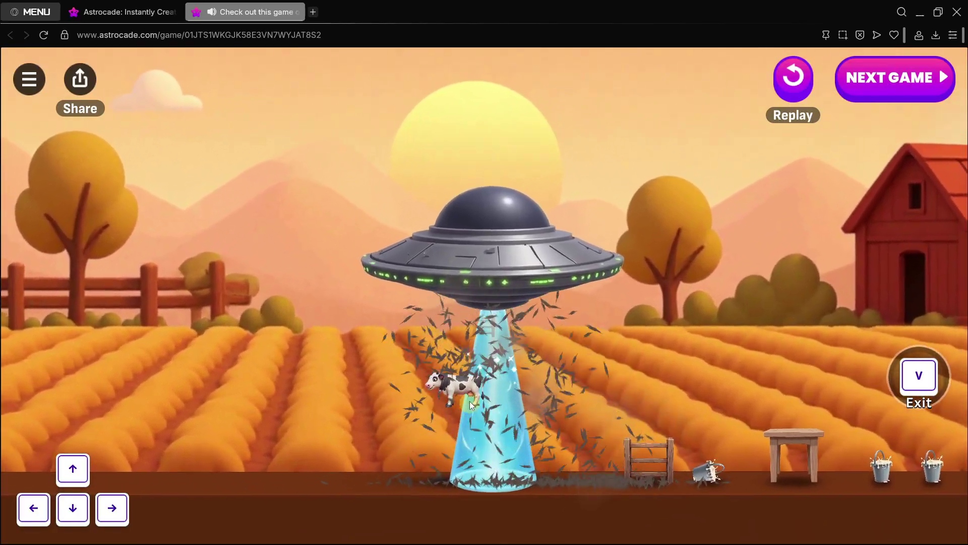
pyautogui.press('Right')
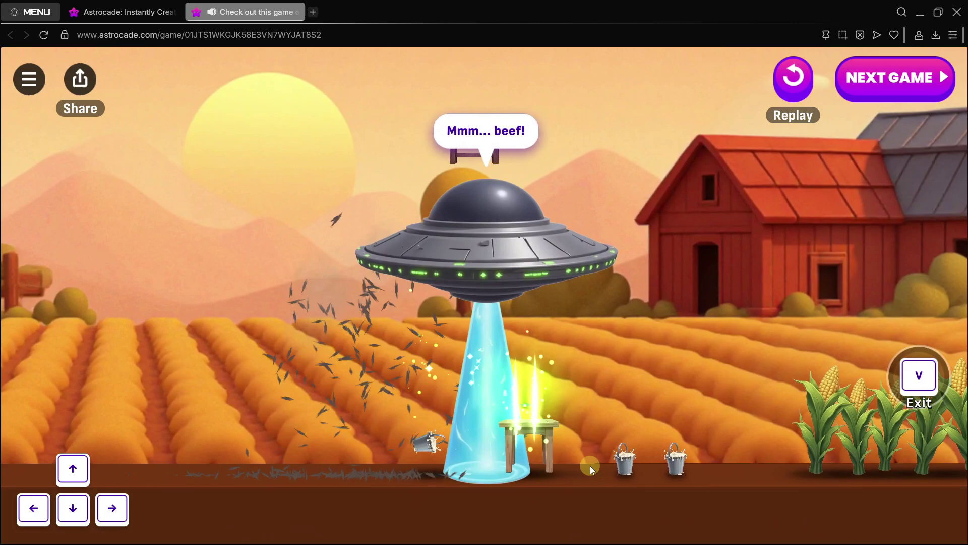
# Fly the UFO over the cornfield to abduct the corn, and turn back before the chicken coop.
pyautogui.press('Right')
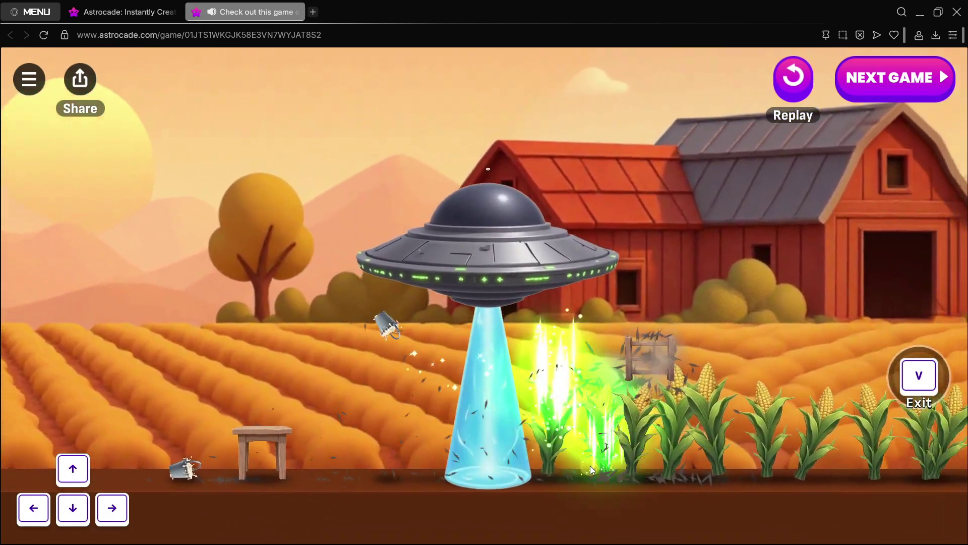
pyautogui.press('Right')
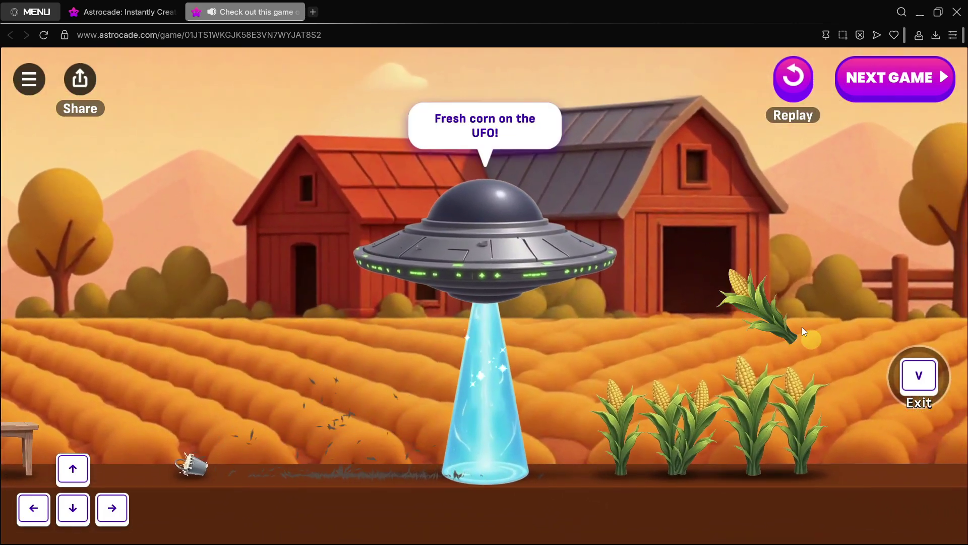
pyautogui.press('Right')
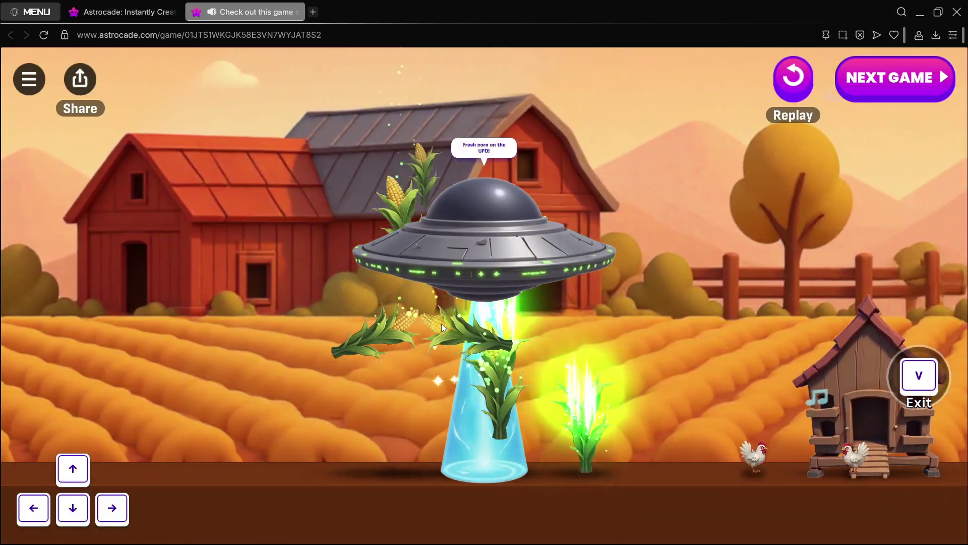
pyautogui.press('Left')
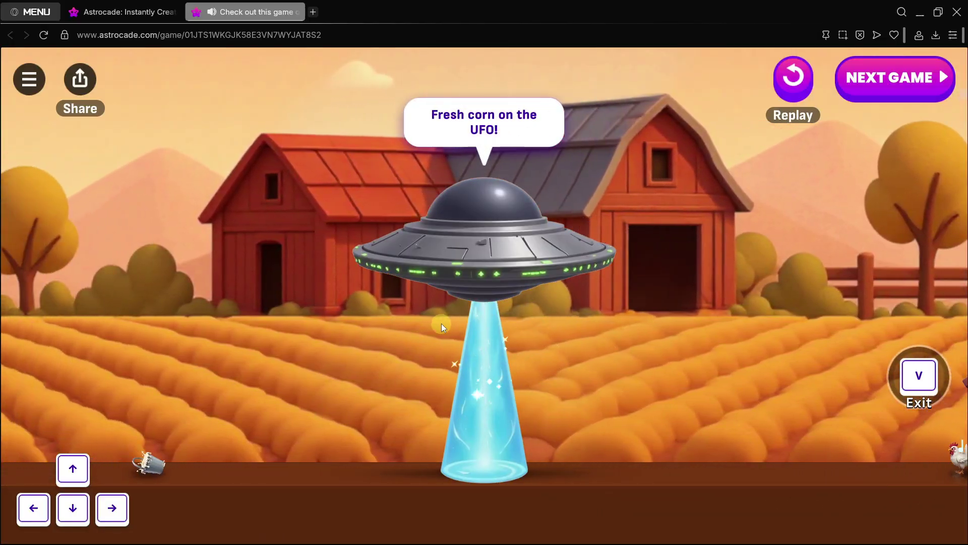
# Return to the Astrocade gallery and open the game Color the Blocks.
pyautogui.click(79, 5)
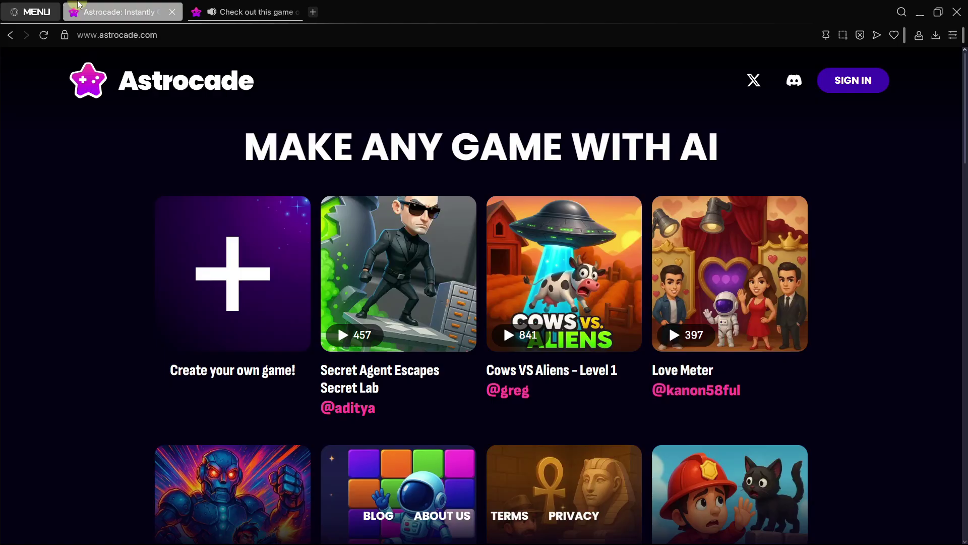
pyautogui.scroll(-3, 490, 290)
pyautogui.click(395, 374)
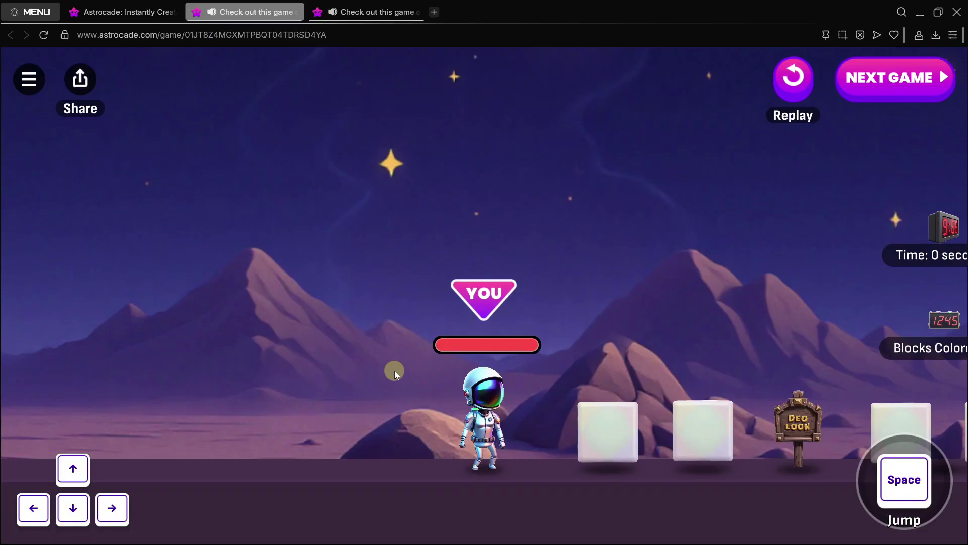
# Move the astronaut through the first blocks to color them, and close this game to reach the lava game.
pyautogui.press('Right')
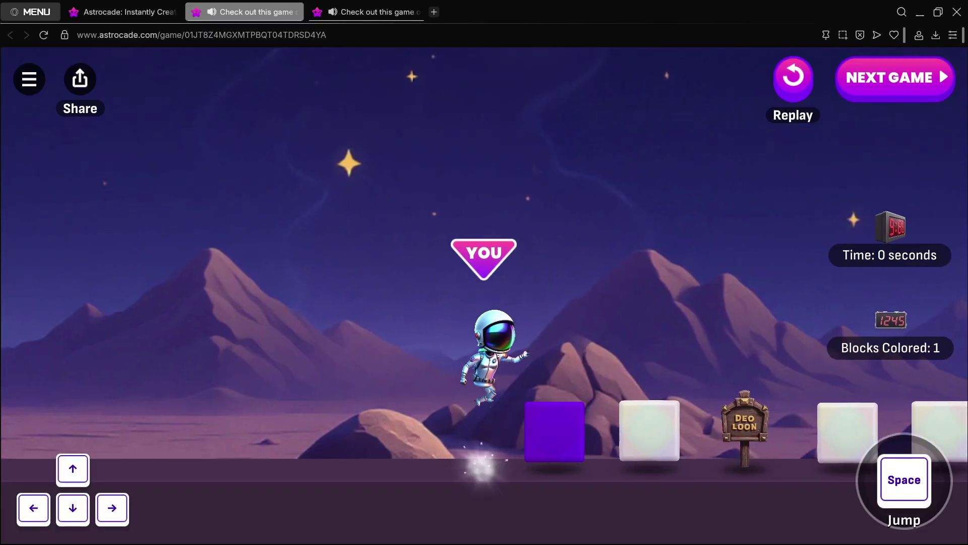
pyautogui.press('Right')
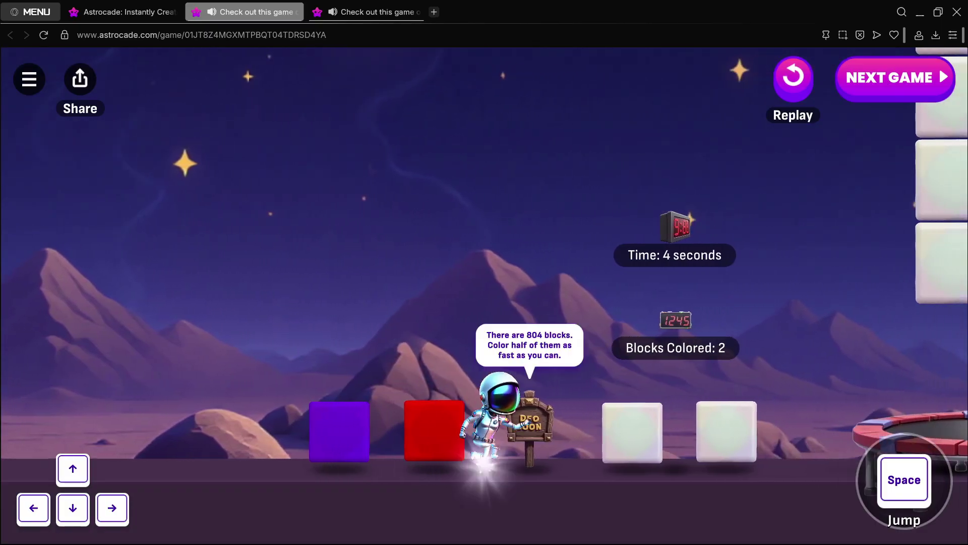
pyautogui.press('Right')
pyautogui.hotkey('ctrl', 'w')
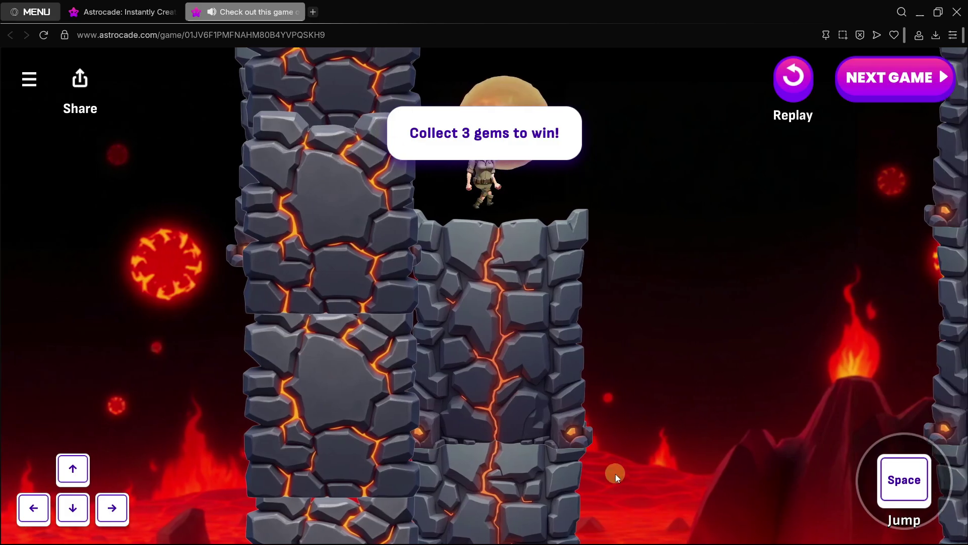
# Jump the explorer off the starting tower, collect the green gem, and land on the floating platform above the lava.
pyautogui.press('space')
pyautogui.press('Right')
pyautogui.press('Right')
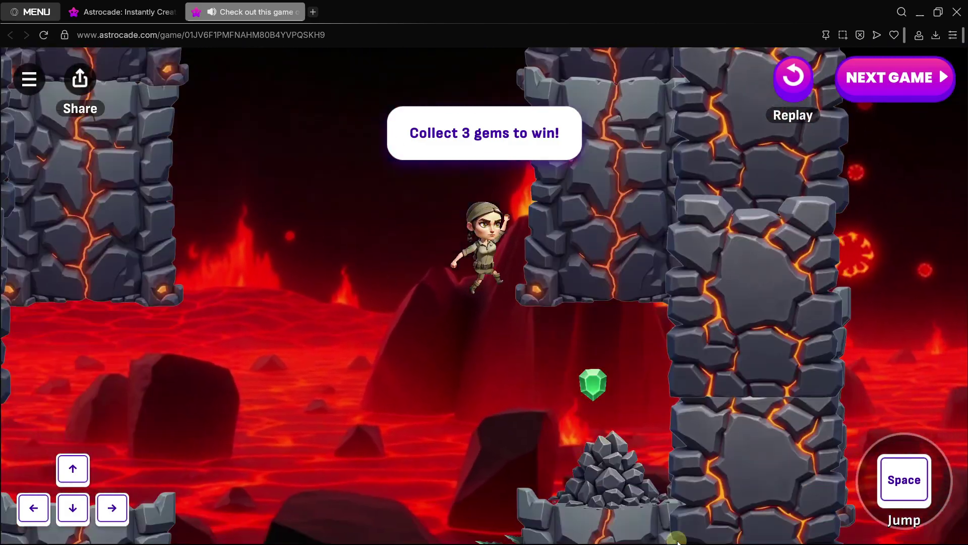
pyautogui.press('Left')
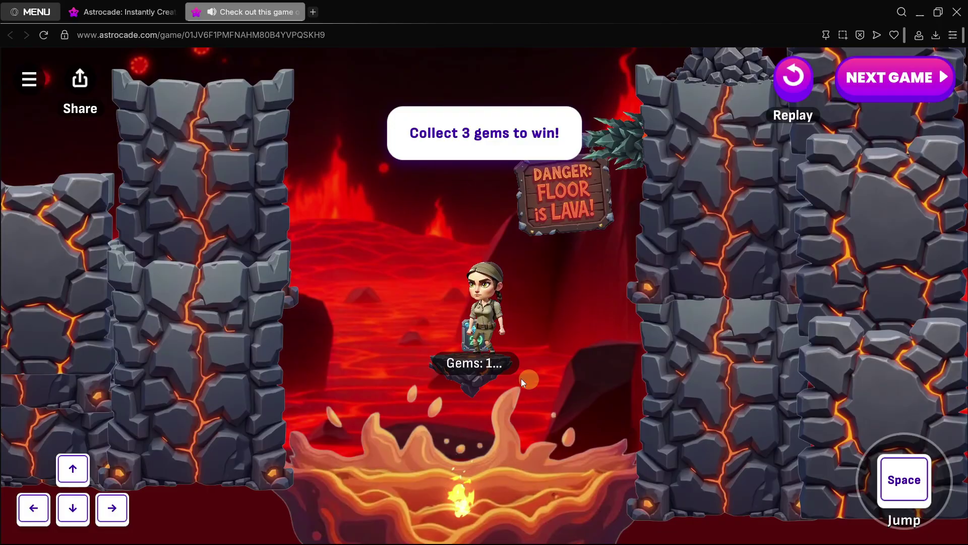
# Jump from the floating platform onto the lava warning sign and up to the rock pile to collect the second gem.
pyautogui.click(228, 88)
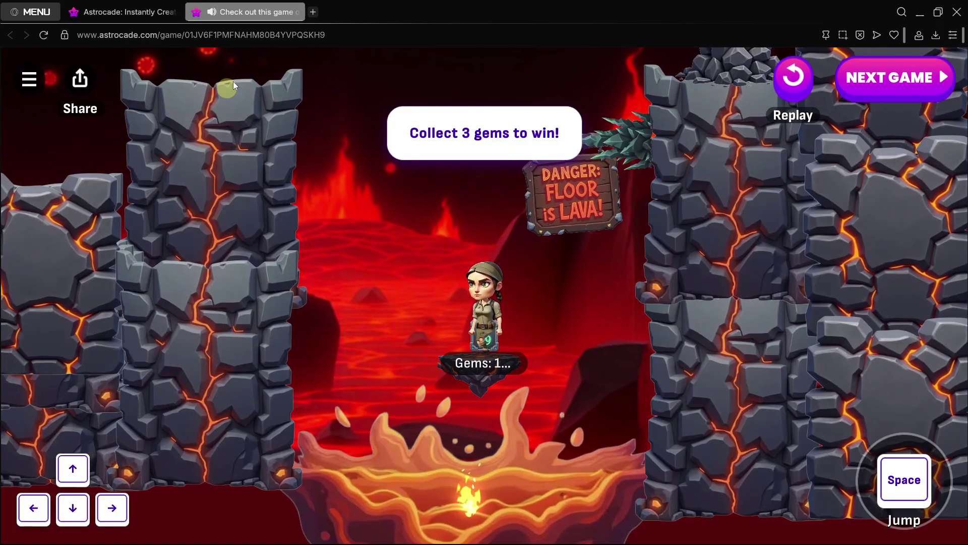
pyautogui.click(546, 365)
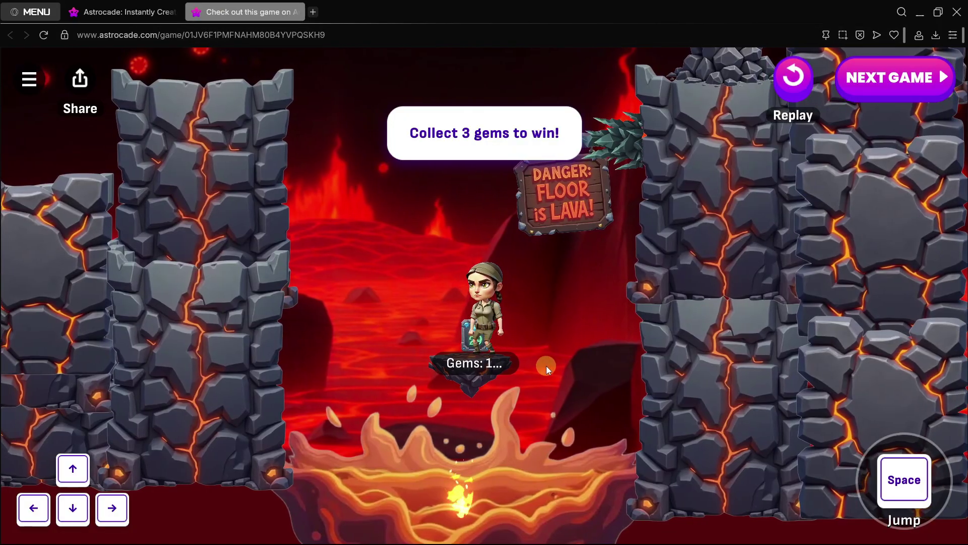
pyautogui.press('space')
pyautogui.press('space')
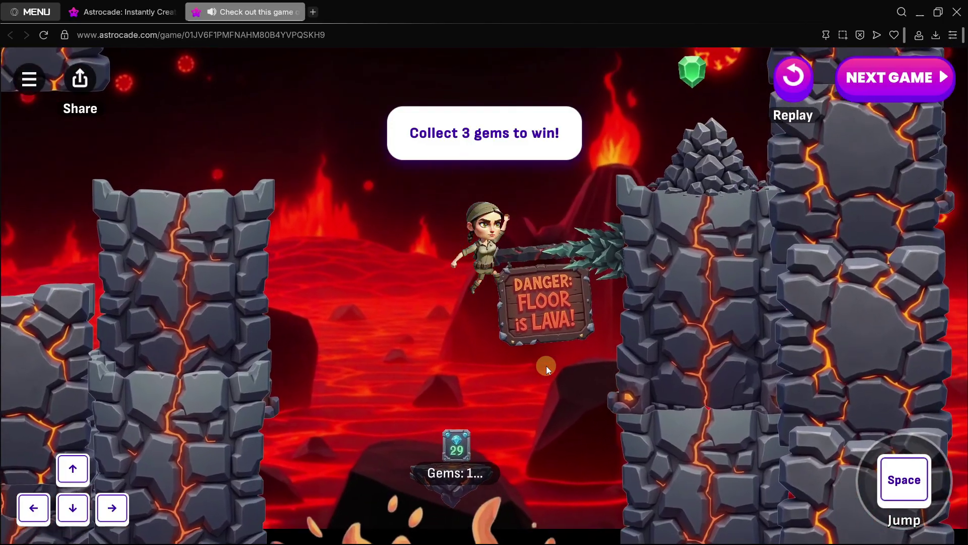
pyautogui.press('space')
pyautogui.press('Right')
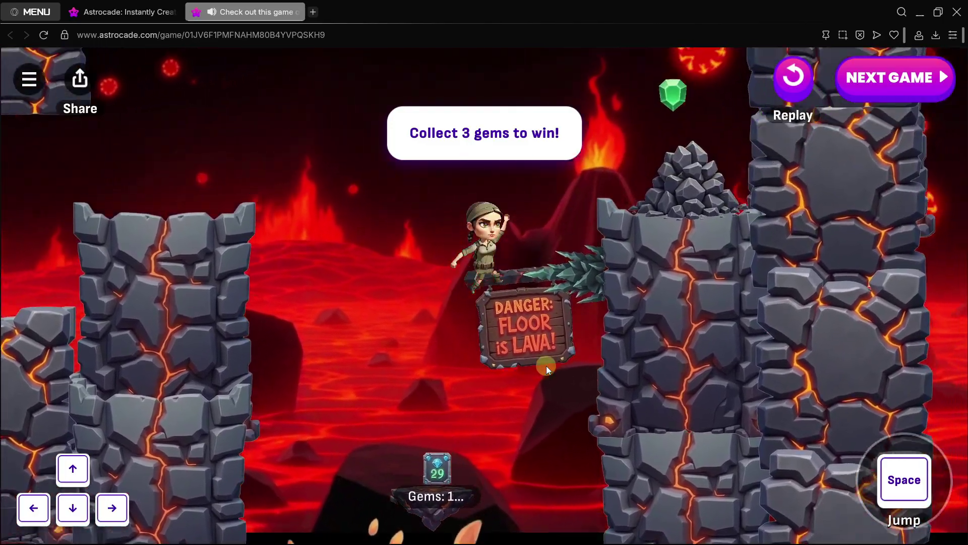
pyautogui.press('space')
pyautogui.press('Right')
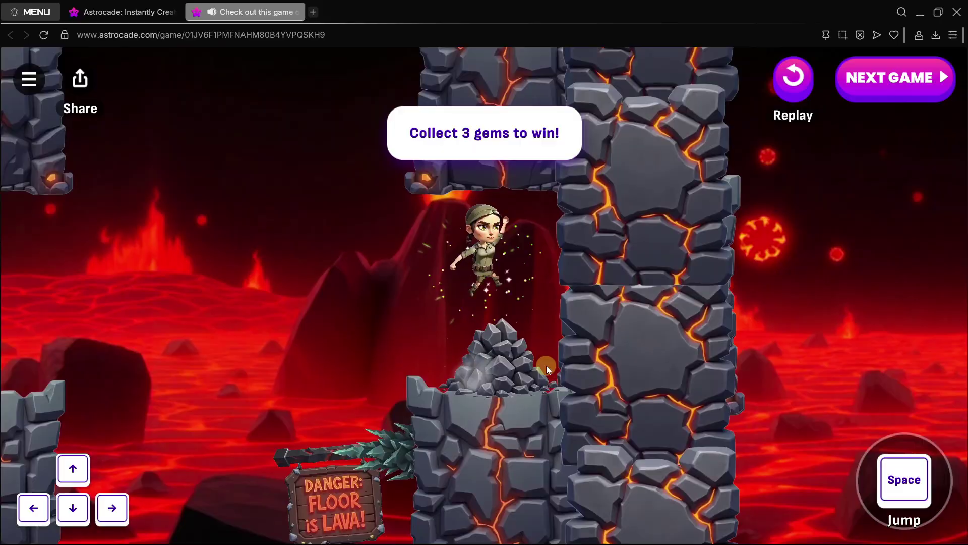
# Lead the explorer back past the warning sign and try to jump leftward across the lava to the far tower.
pyautogui.press('Left')
pyautogui.press('space')
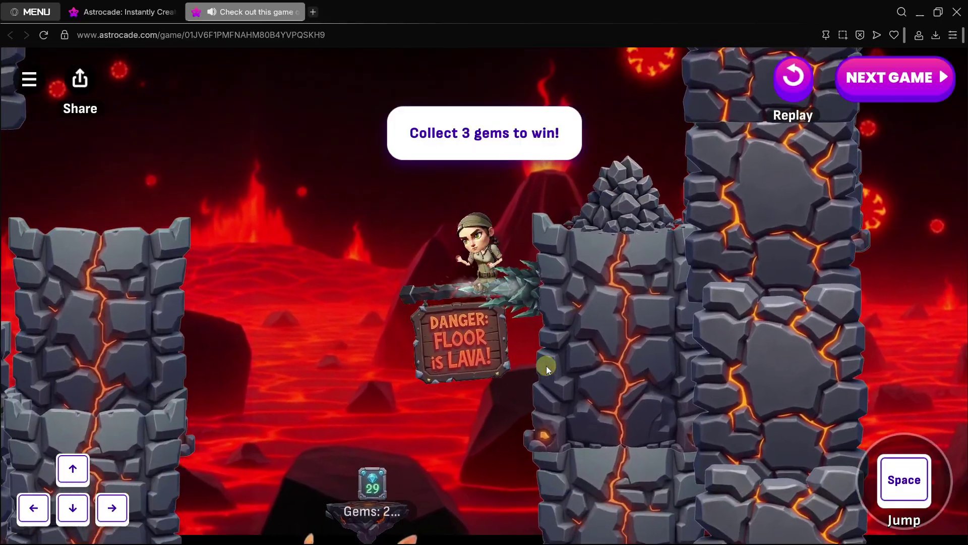
pyautogui.press('space')
pyautogui.press('Left')
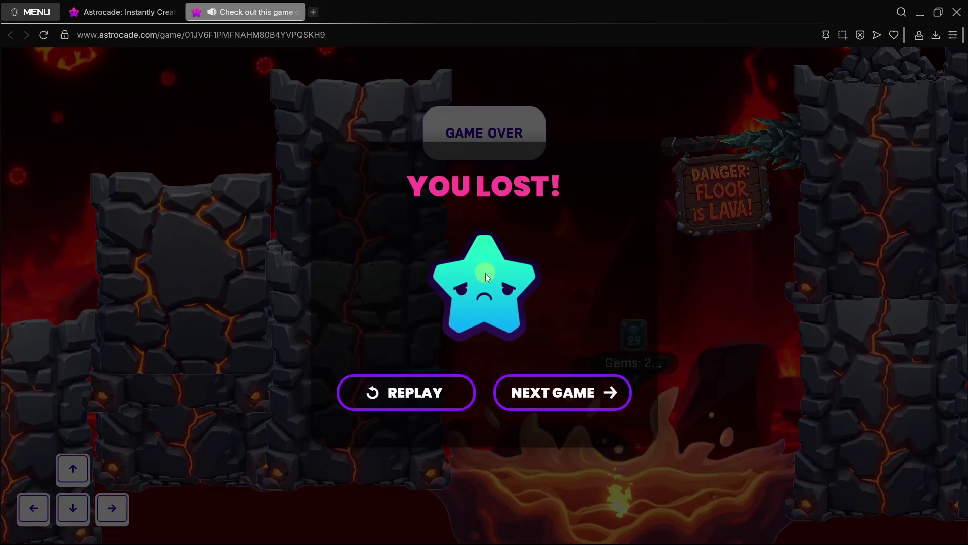
# Close the lost lava game and start creating a new game from the Astrocade gallery.
pyautogui.hotkey('ctrl', 'w')
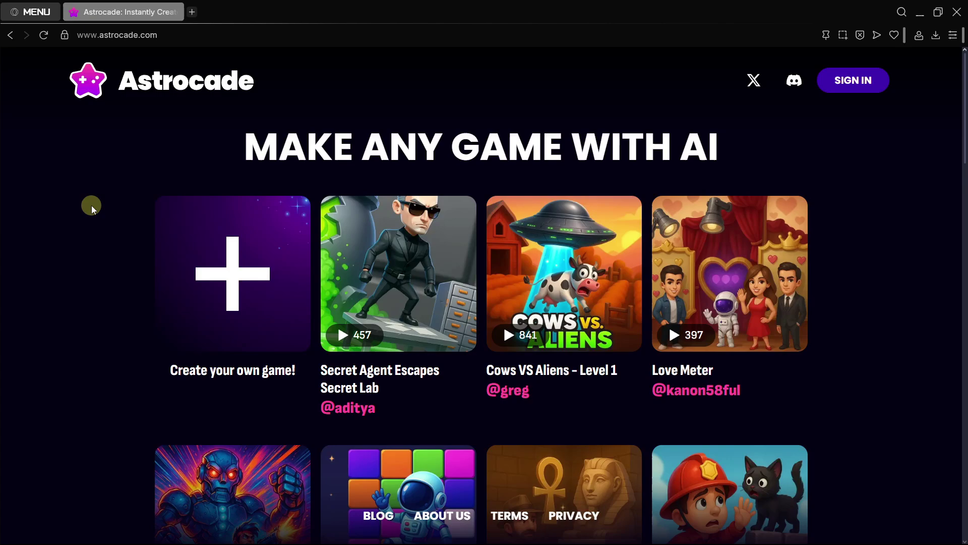
pyautogui.scroll(-6, 92, 242)
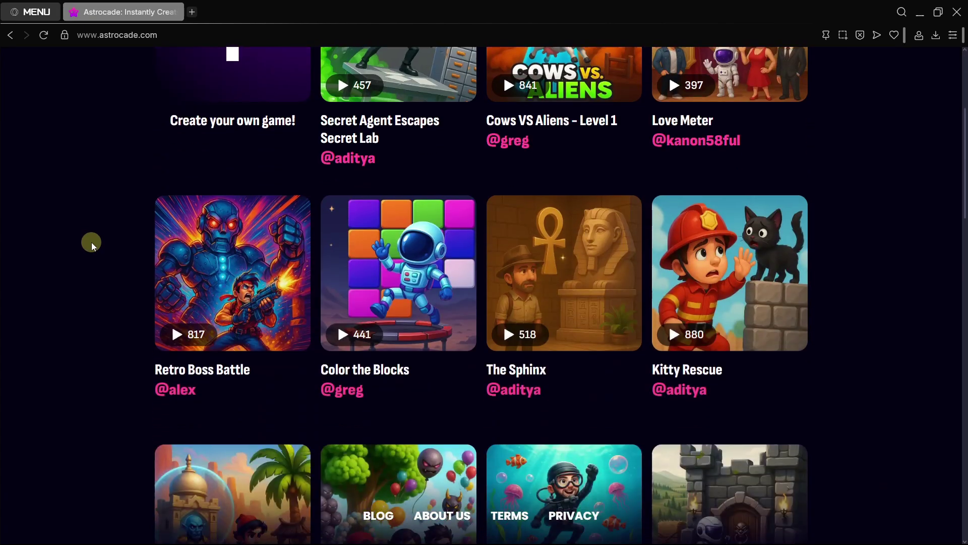
pyautogui.scroll(6, 92, 242)
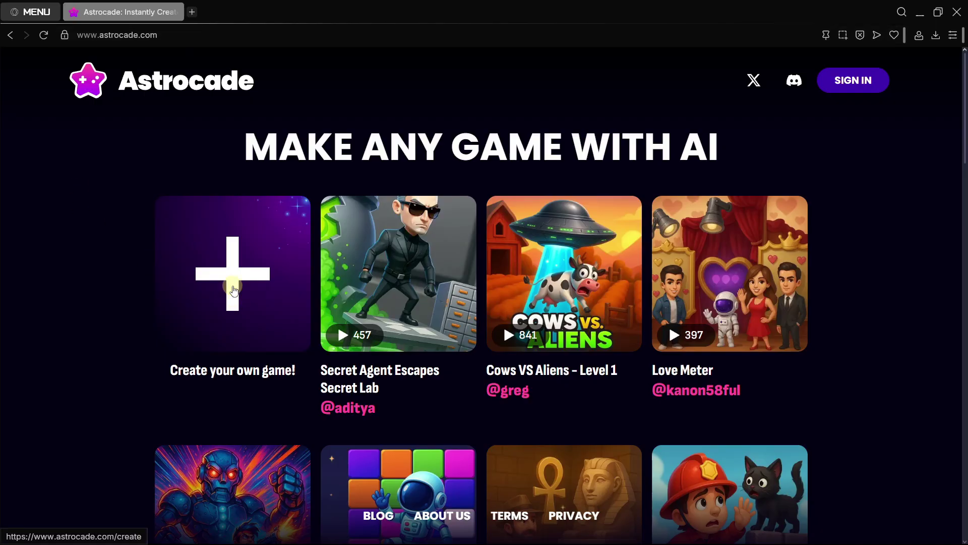
pyautogui.click(232, 290)
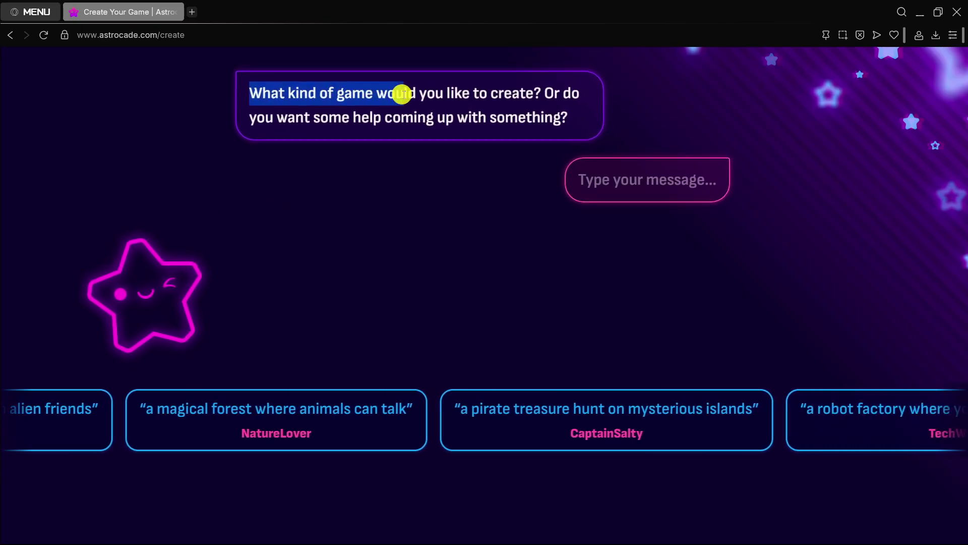
# Submit a shooter game prompt with a player that shoots while aiming with the mouse, platforms, enemies that shoot and move towards the player, and coins.
pyautogui.moveTo(402, 93); pyautogui.dragTo(537, 91)
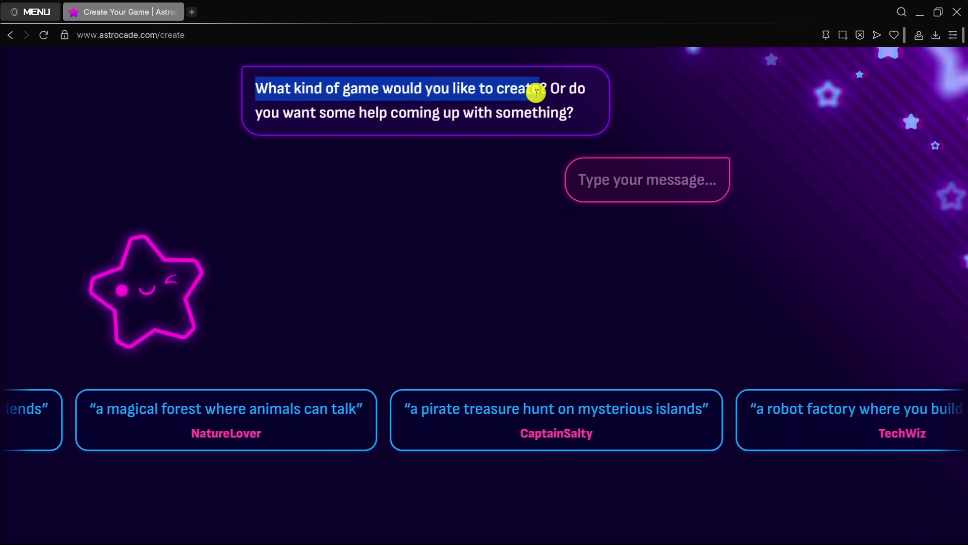
pyautogui.click(621, 183)
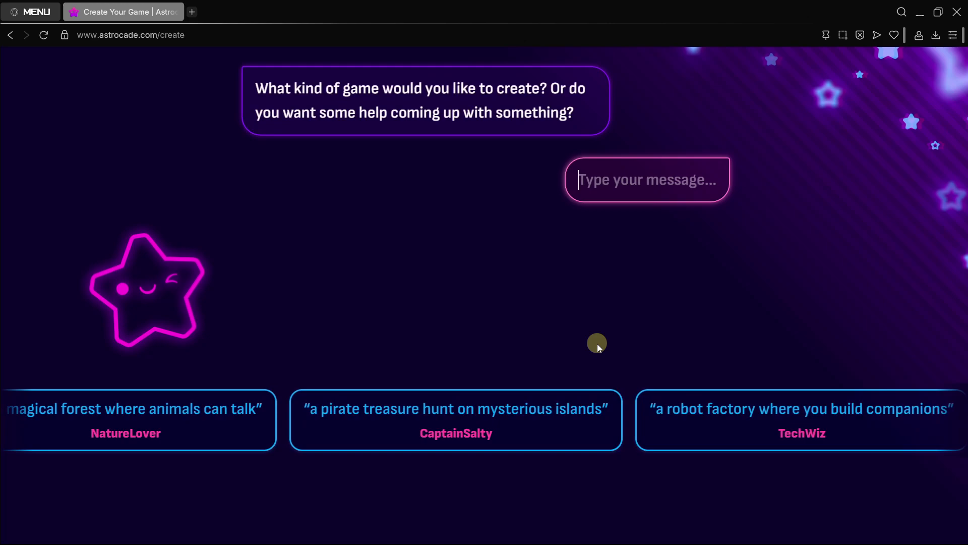
pyautogui.write('- Shooter:    - Player: it would be able to shoot while aiming with the mouse    - Platforms    - Enemy: it should shoot and move towards the player    - Coins')
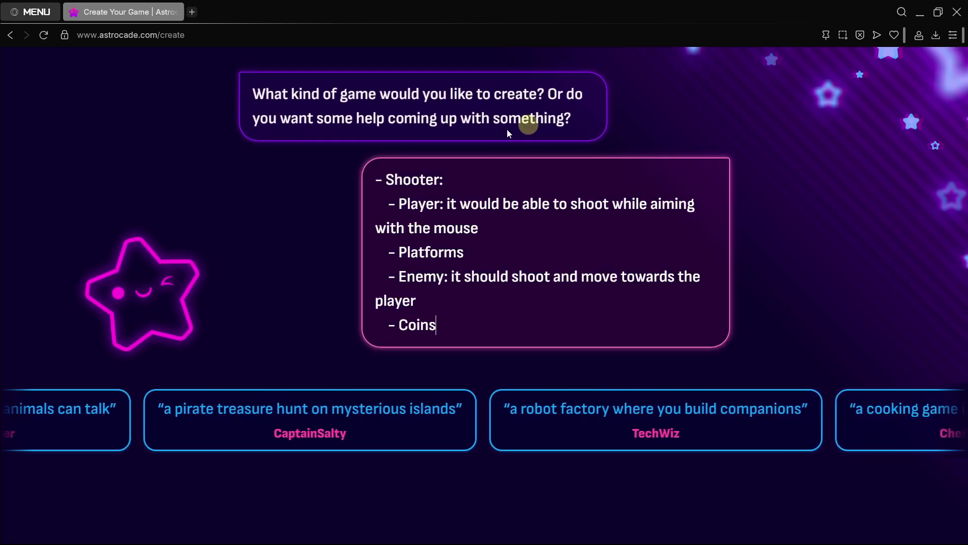
pyautogui.press('Return')
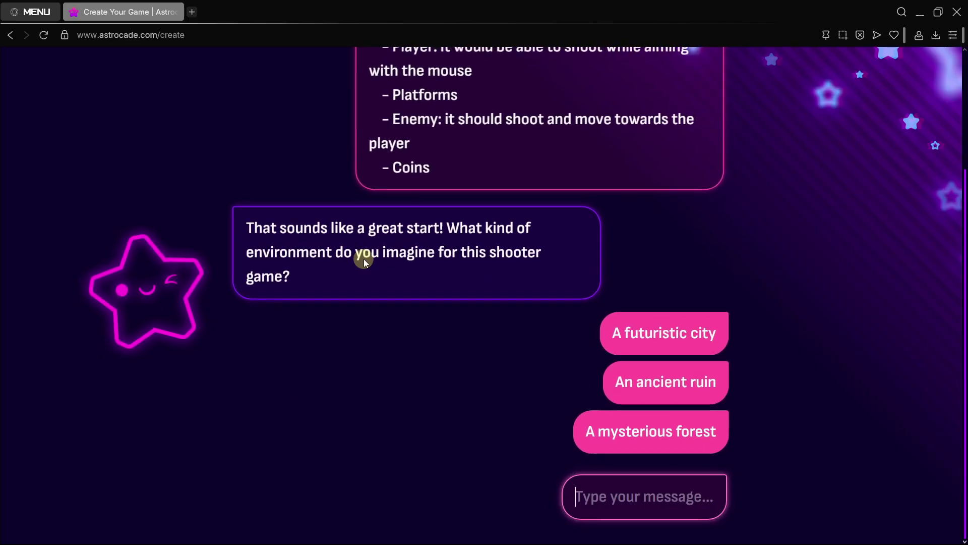
# Review the submitted shooter prompt item by item: player, platforms, enemy and coins.
pyautogui.scroll(3, 386, 341)
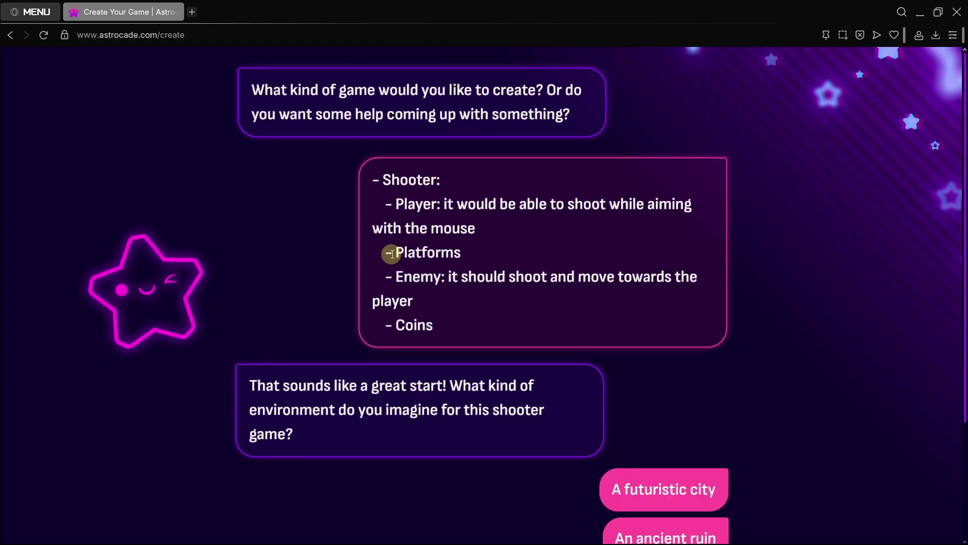
pyautogui.scroll(-3, 392, 253)
pyautogui.scroll(3, 392, 254)
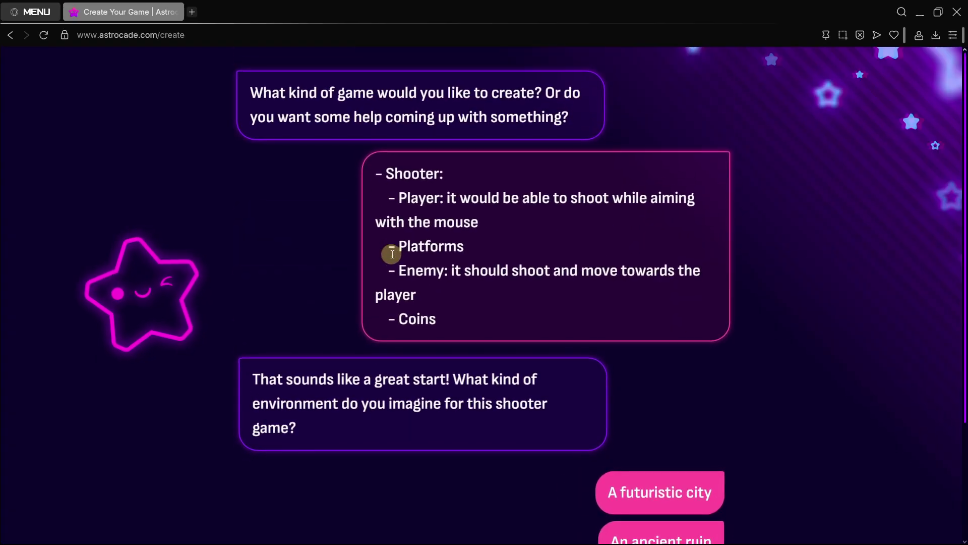
pyautogui.scroll(-3, 392, 254)
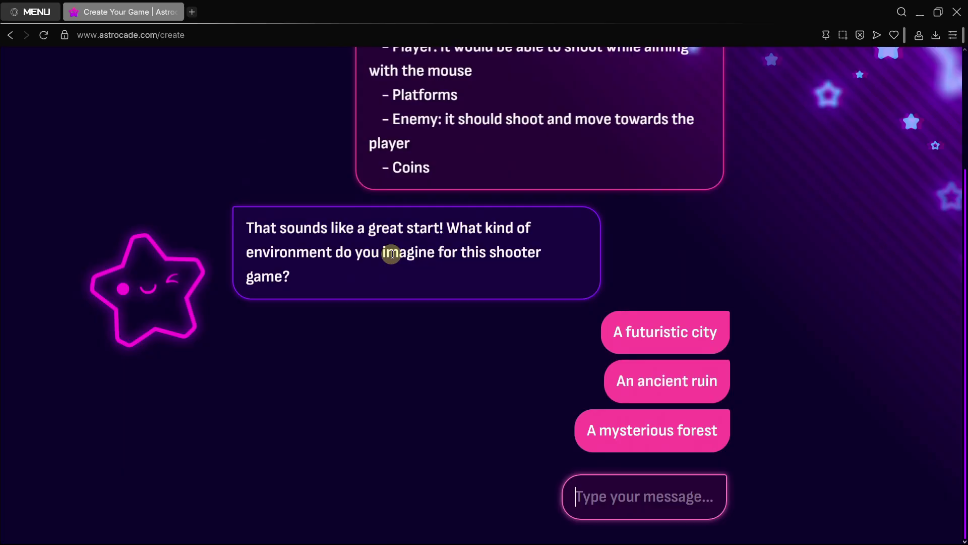
pyautogui.scroll(3, 396, 253)
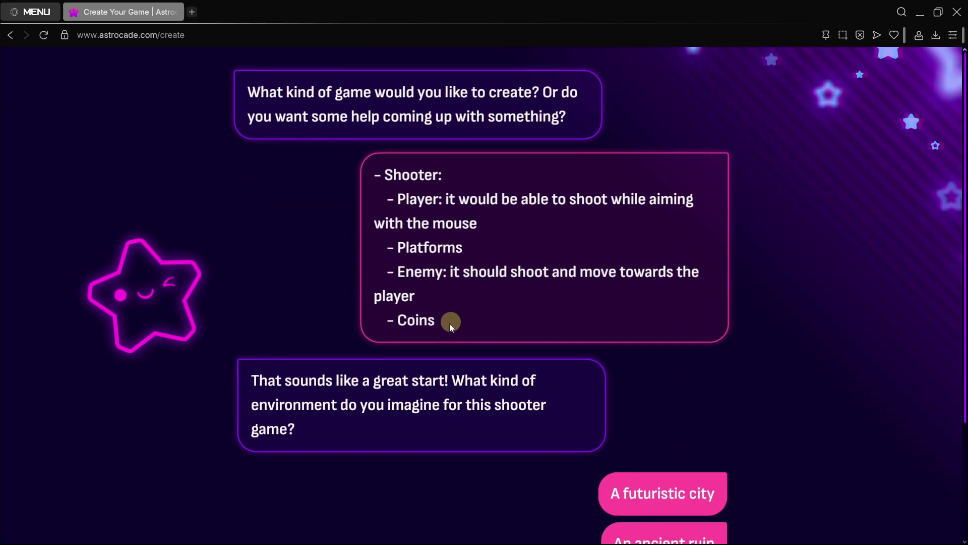
pyautogui.moveTo(447, 320); pyautogui.dragTo(402, 206)
pyautogui.click(380, 173)
pyautogui.doubleClick(393, 202)
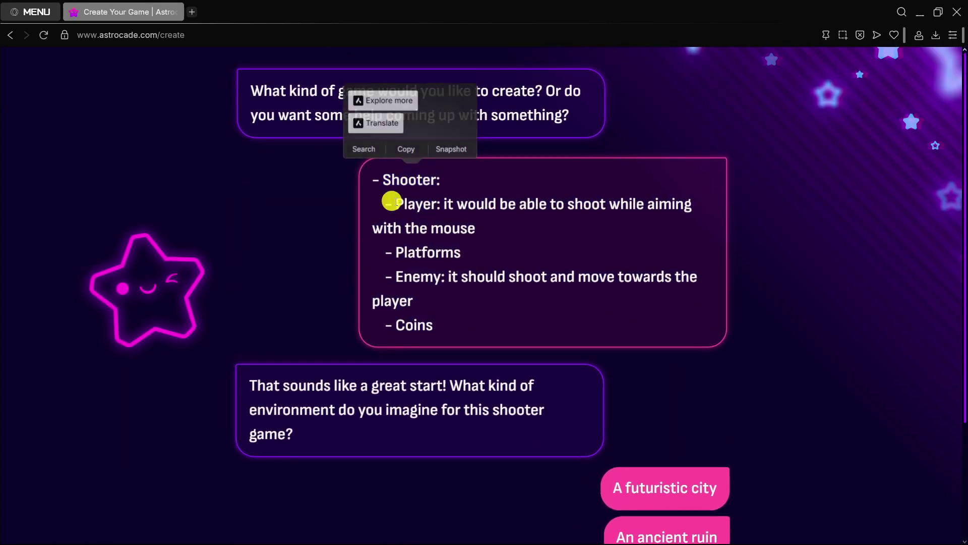
pyautogui.doubleClick(403, 253)
pyautogui.moveTo(391, 275); pyautogui.dragTo(456, 273)
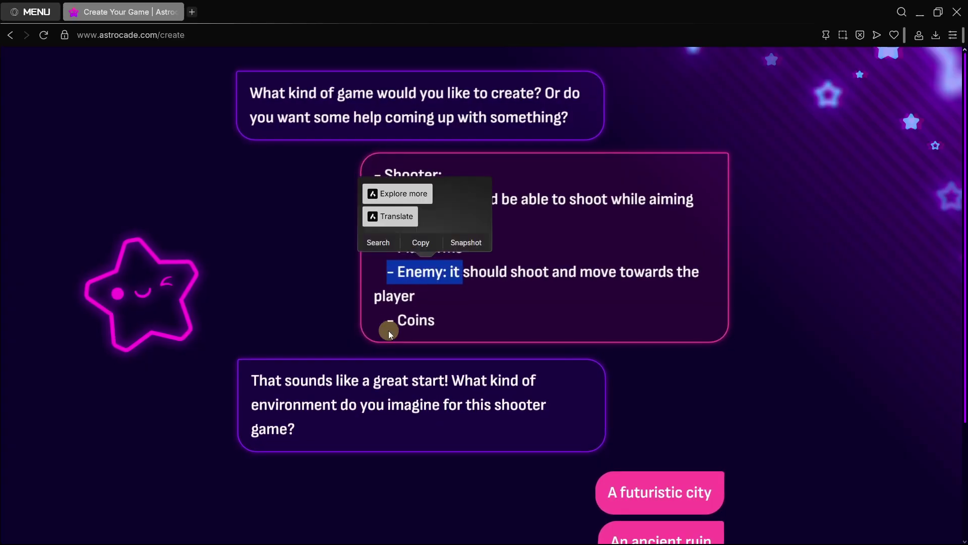
pyautogui.moveTo(389, 328); pyautogui.dragTo(447, 315)
pyautogui.scroll(-2, 455, 236)
pyautogui.scroll(2, 458, 212)
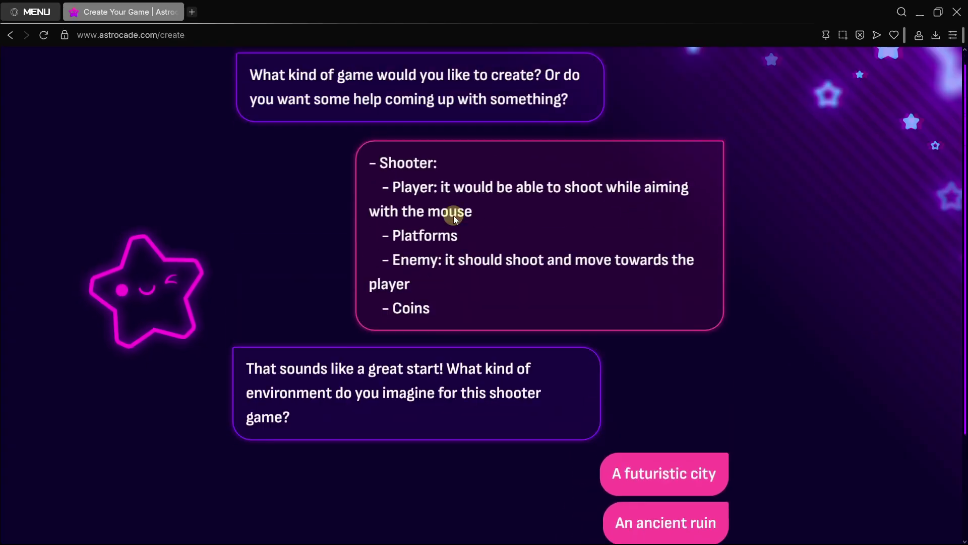
# Answer the question about the shooter's environment with the suggested option "A futuristic city".
pyautogui.scroll(-2, 404, 259)
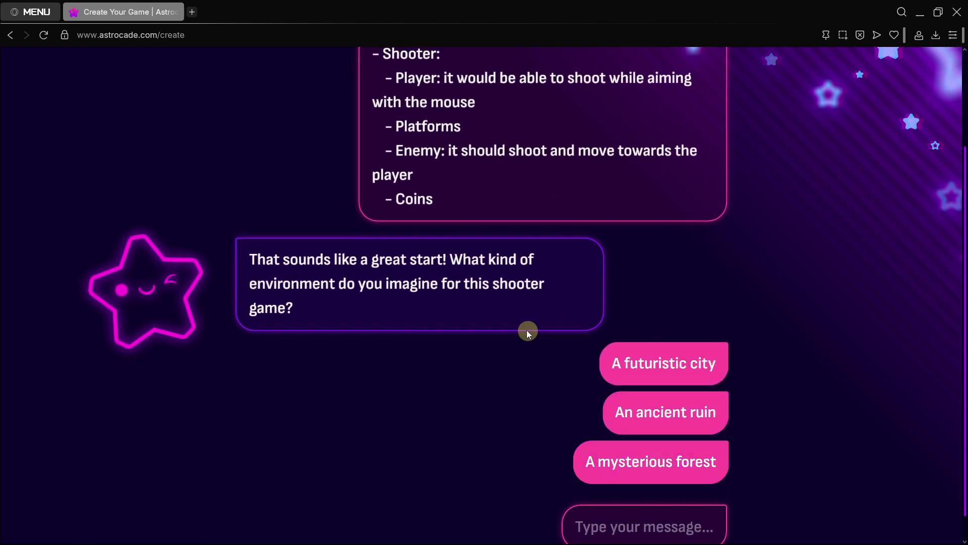
pyautogui.scroll(2, 485, 313)
pyautogui.scroll(-3, 484, 313)
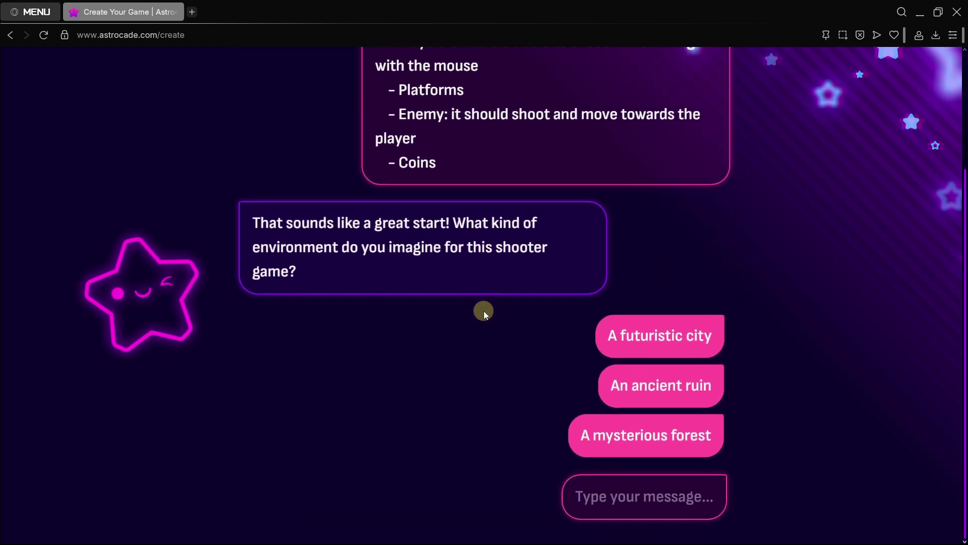
pyautogui.scroll(1, 484, 313)
pyautogui.scroll(-1, 484, 313)
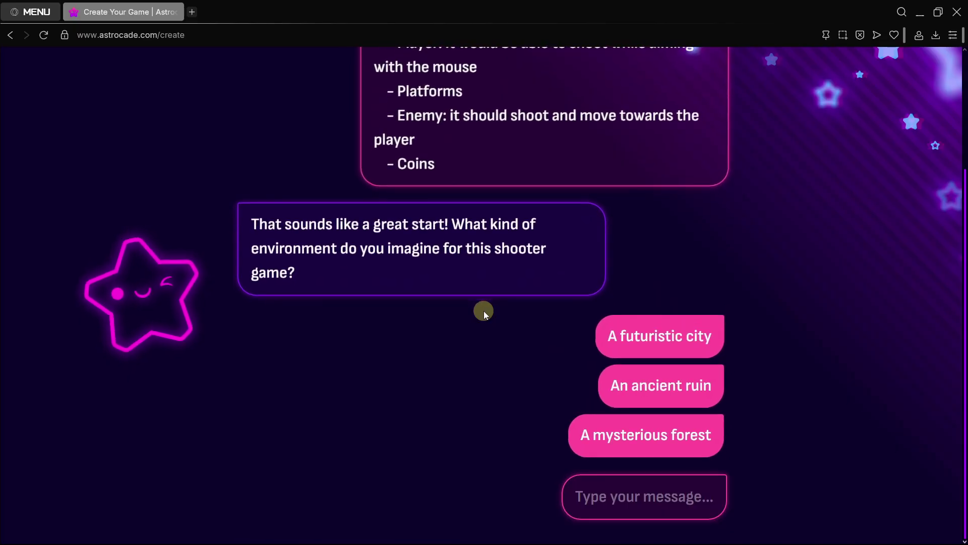
pyautogui.scroll(3, 483, 311)
pyautogui.scroll(-3, 444, 280)
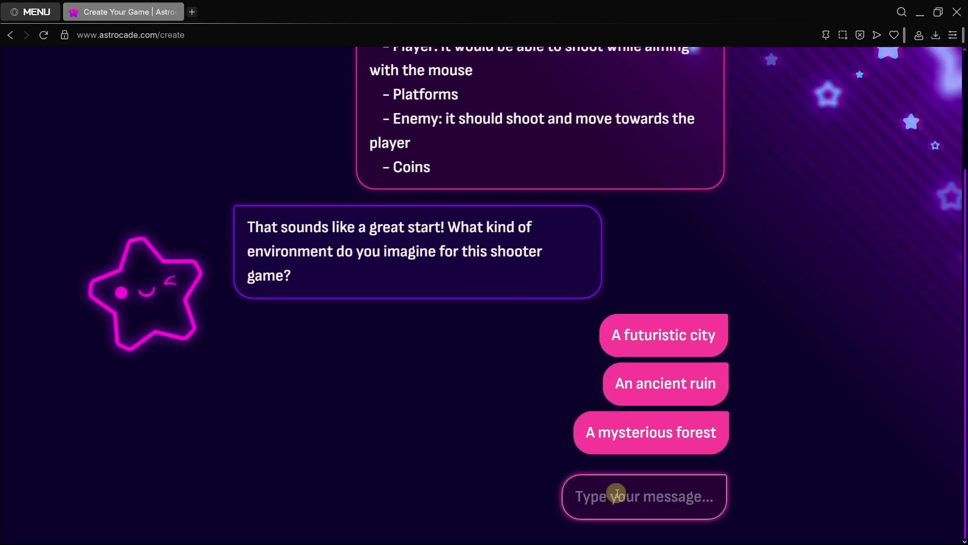
pyautogui.scroll(2, 631, 423)
pyautogui.scroll(-2, 461, 219)
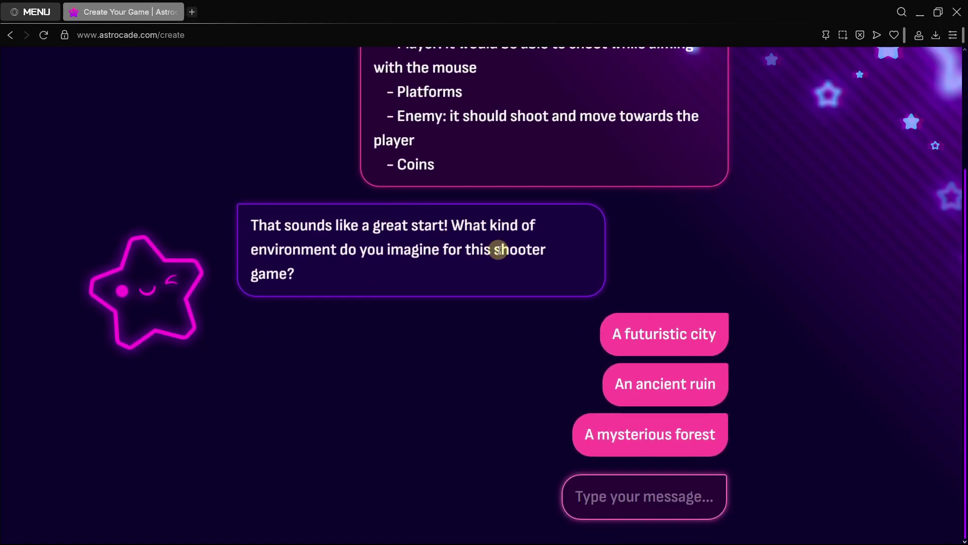
pyautogui.click(649, 331)
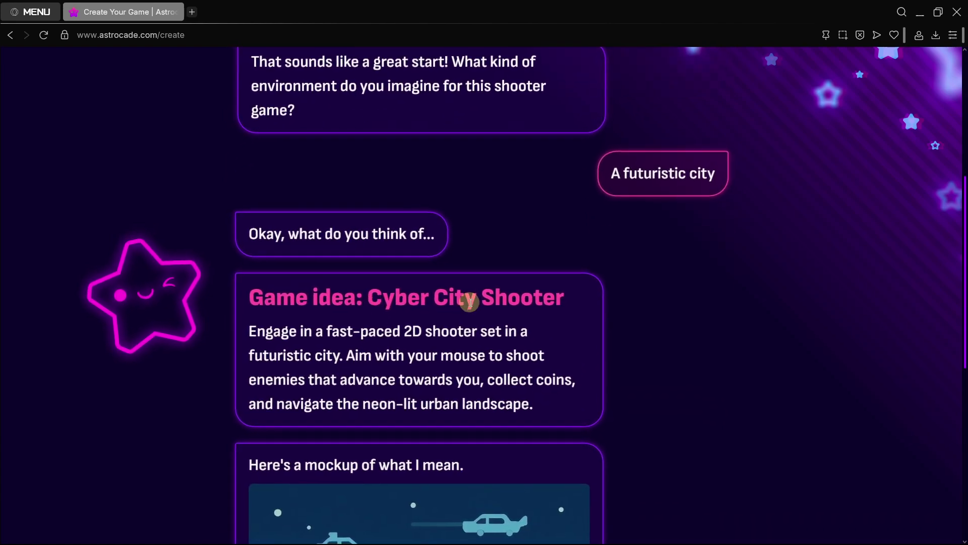
# Examine the proposed Cyber City Shooter game idea, reading its description and inspecting the mockup image.
pyautogui.moveTo(535, 341); pyautogui.dragTo(242, 268)
pyautogui.click(278, 274)
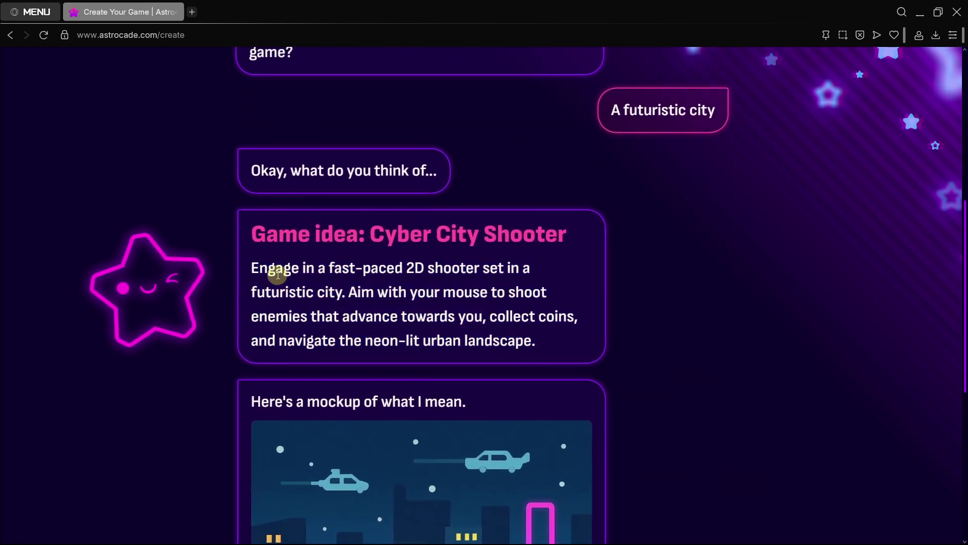
pyautogui.scroll(-3, 309, 195)
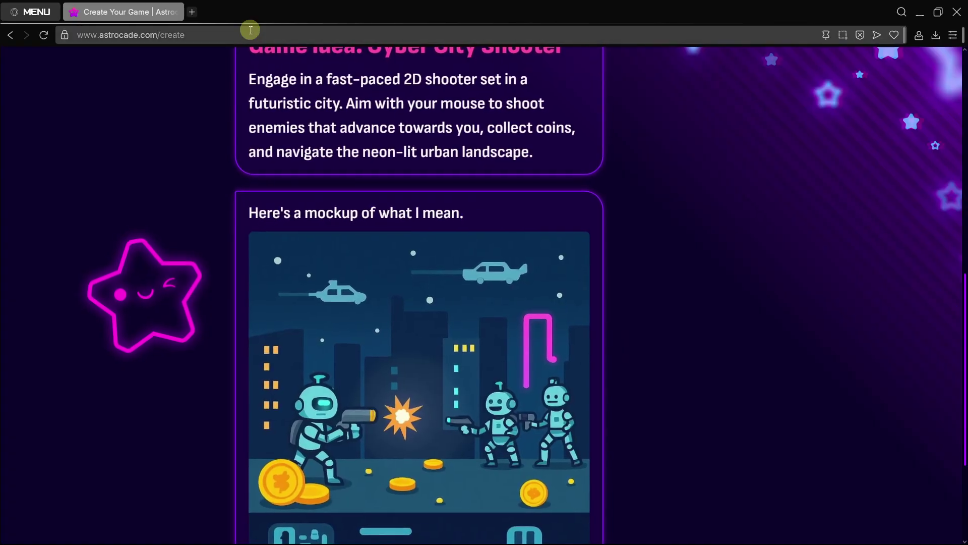
pyautogui.scroll(-1, 307, 224)
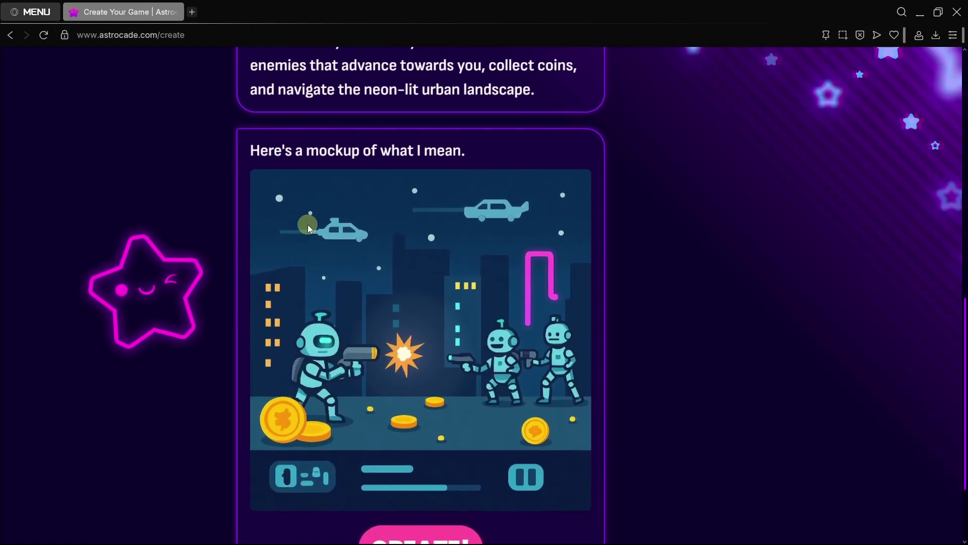
pyautogui.moveTo(253, 152); pyautogui.dragTo(480, 152)
pyautogui.click(481, 153)
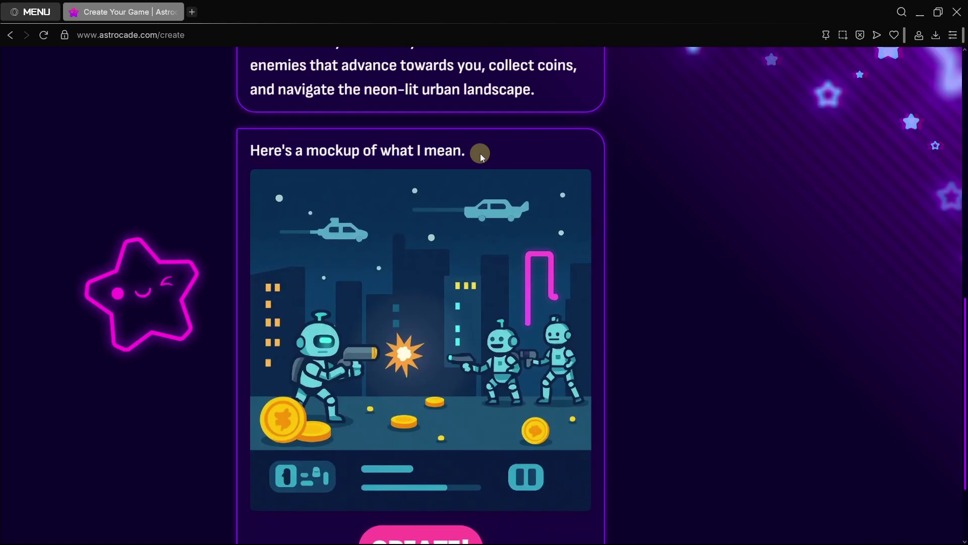
pyautogui.scroll(-2, 492, 192)
pyautogui.scroll(1, 413, 371)
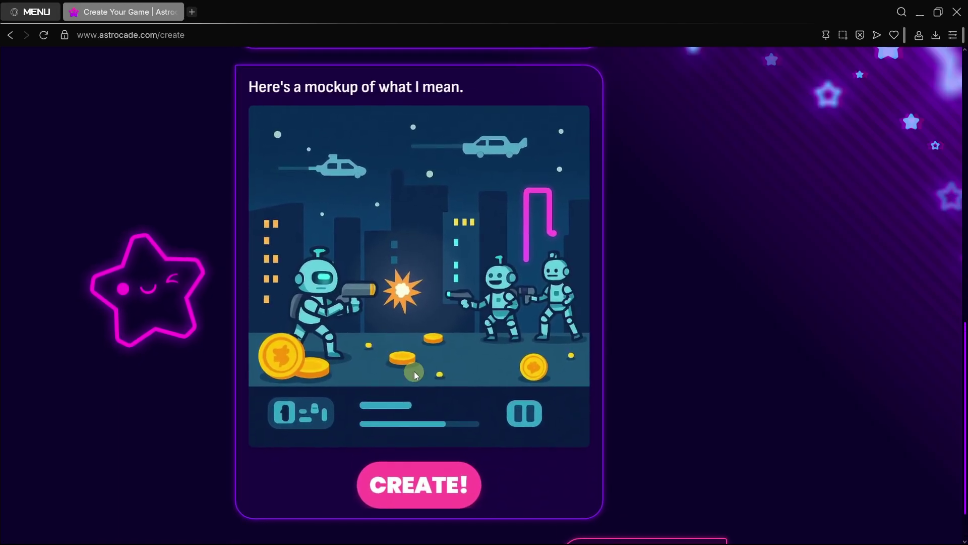
pyautogui.scroll(1, 413, 371)
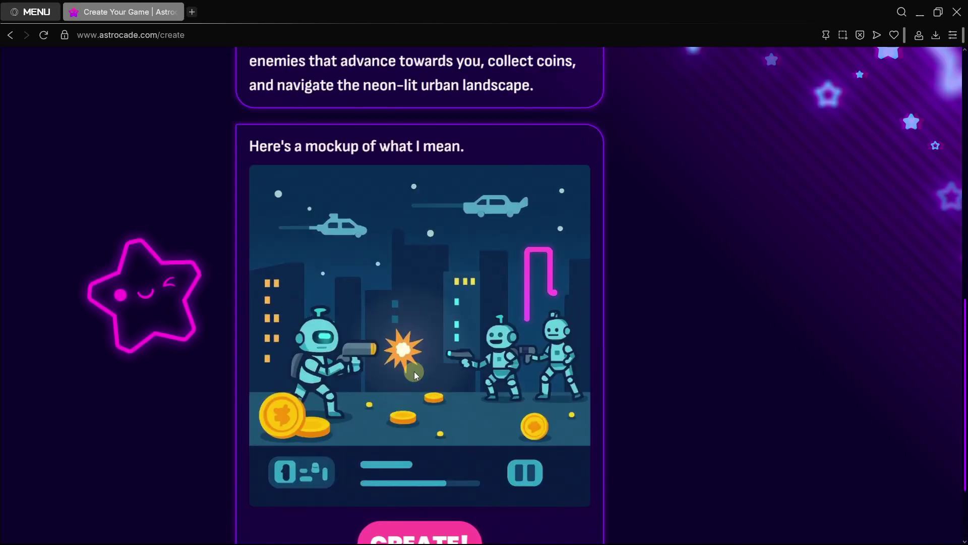
pyautogui.scroll(2, 414, 371)
pyautogui.scroll(-2, 431, 316)
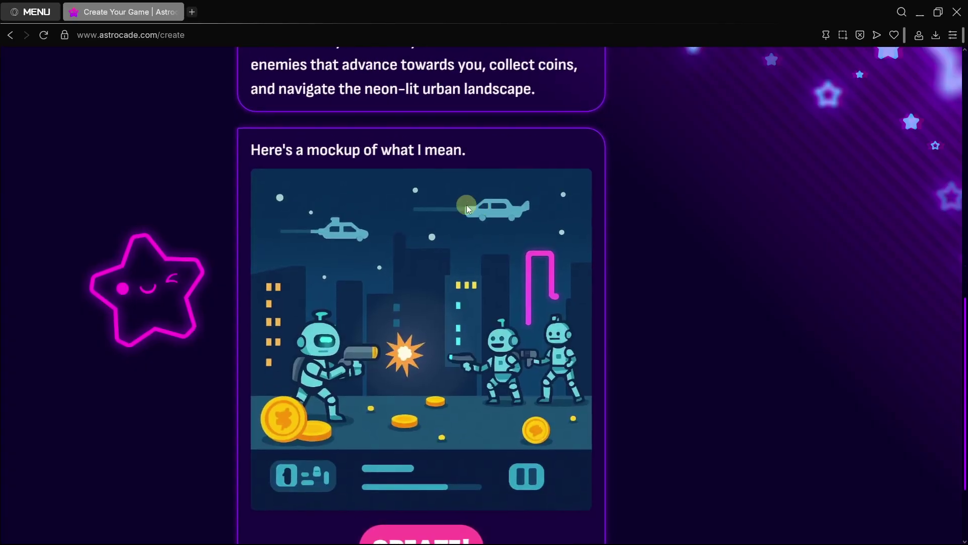
pyautogui.scroll(-1, 273, 274)
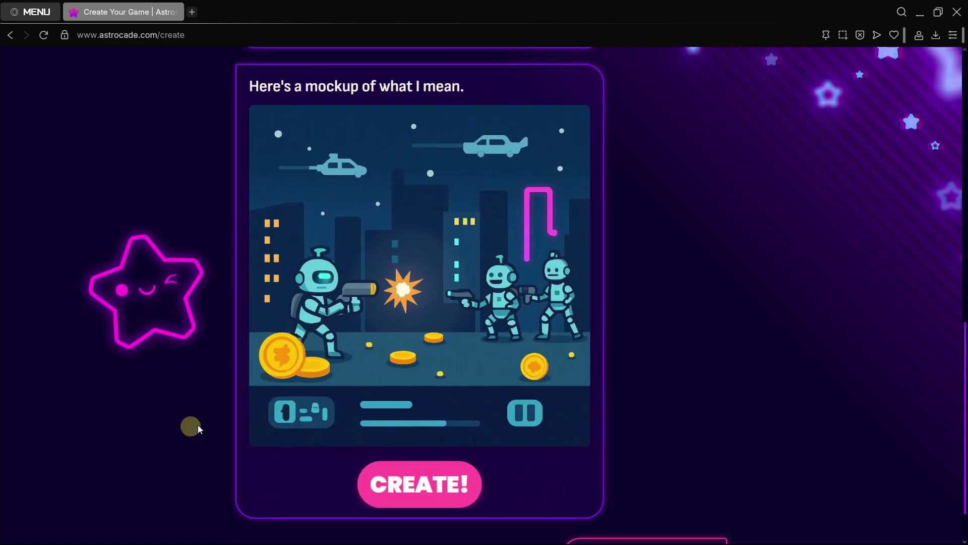
# Accept the Cyber City Shooter idea as proposed and start generating the game.
pyautogui.scroll(-1, 198, 429)
pyautogui.click(632, 510)
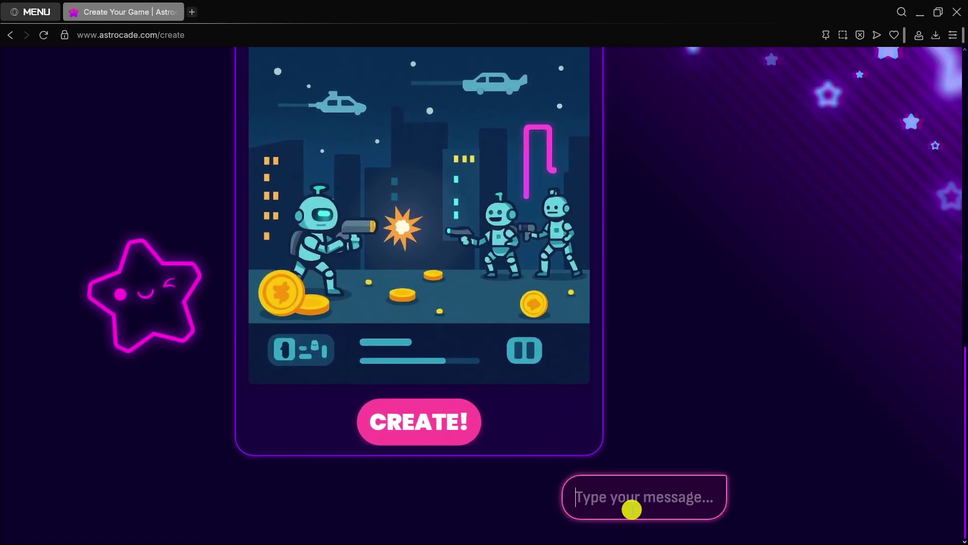
pyautogui.scroll(5, 664, 395)
pyautogui.scroll(-5, 664, 395)
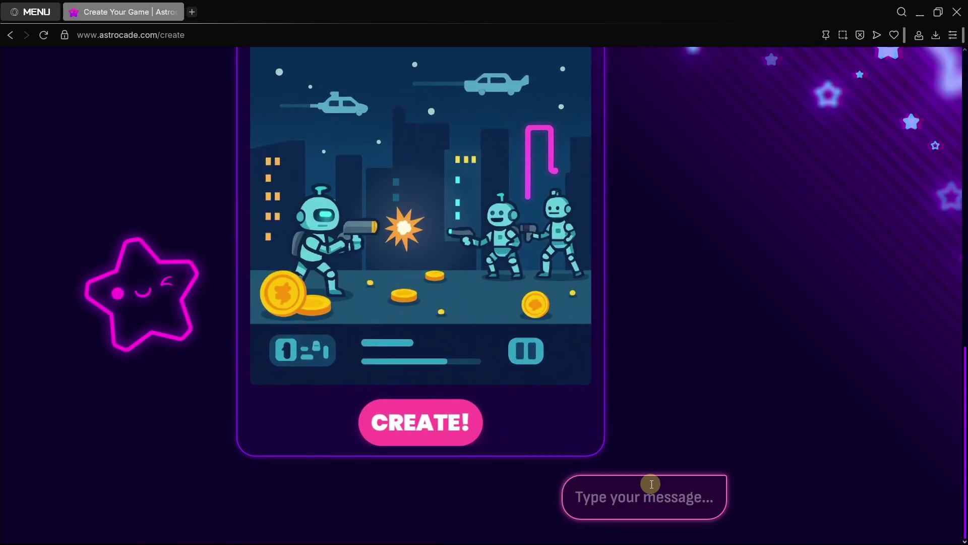
pyautogui.scroll(2, 550, 397)
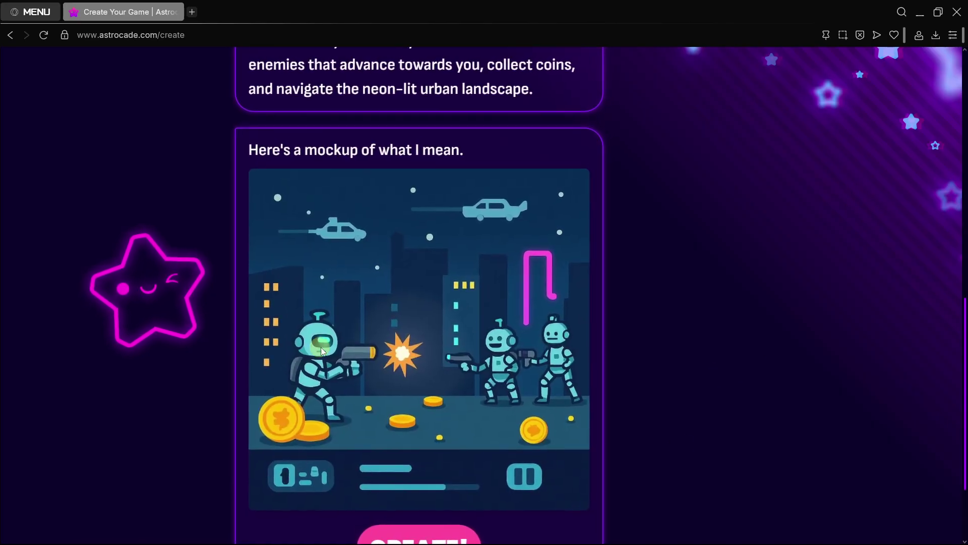
pyautogui.scroll(-2, 633, 320)
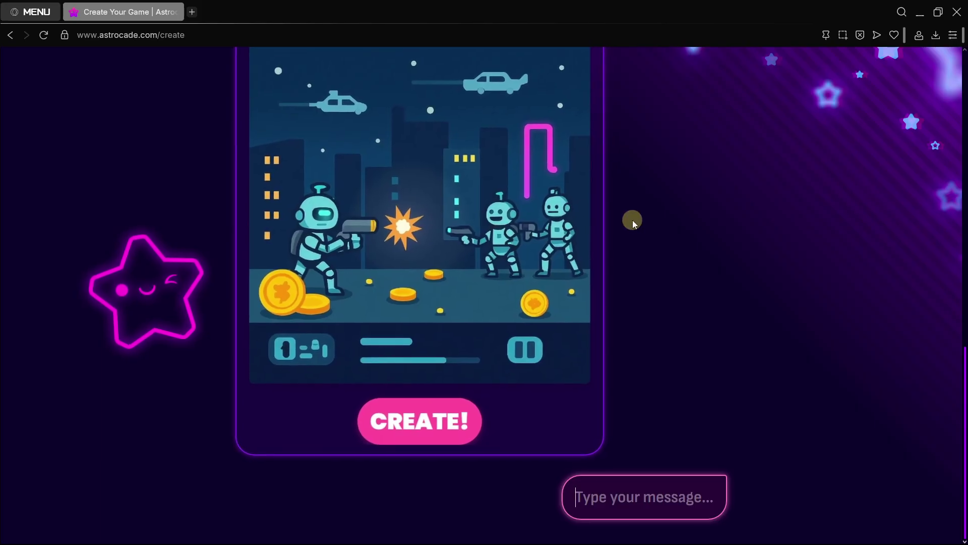
pyautogui.click(448, 409)
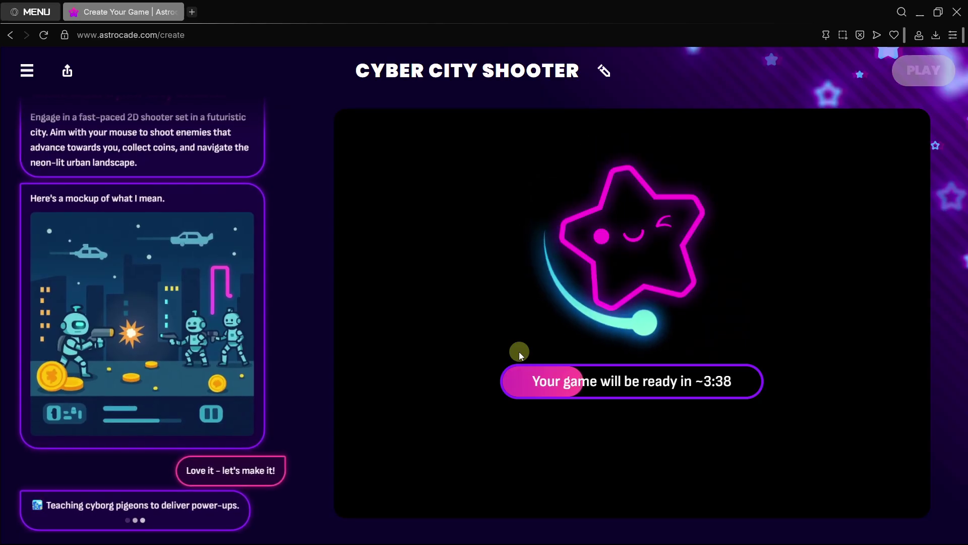
pyautogui.scroll(5, 241, 408)
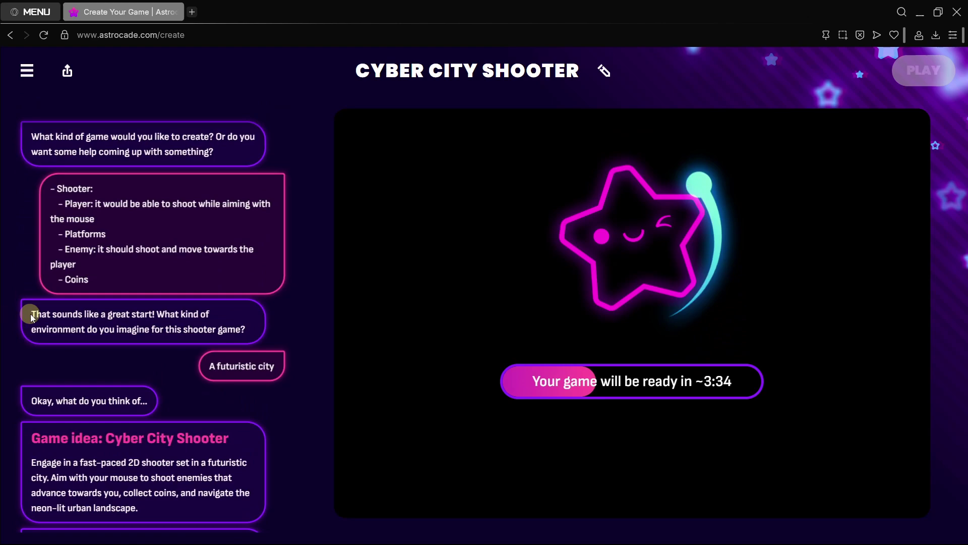
# Review the generated game's description and its settings: Gravity, Bullet Speed, Music Volume and SFX Volume.
pyautogui.scroll(-7, 30, 314)
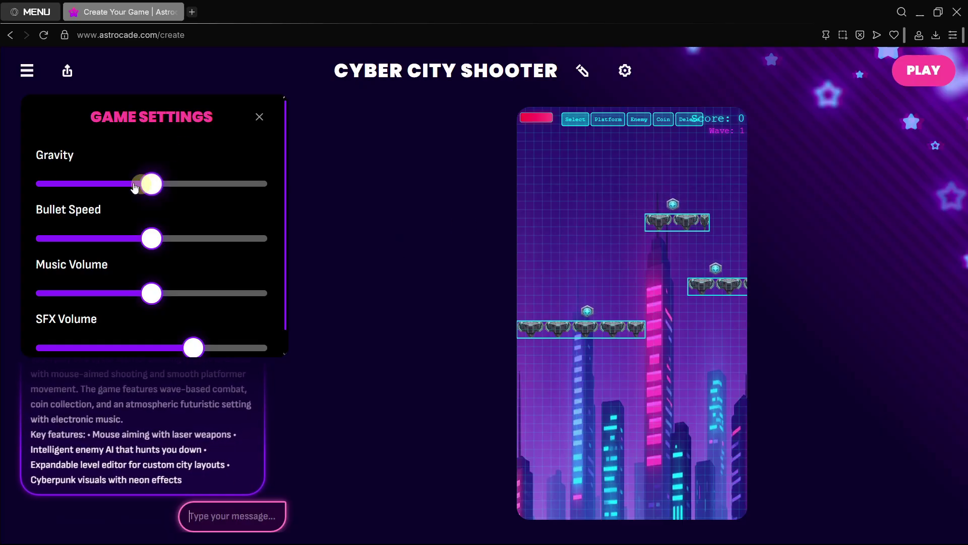
pyautogui.scroll(-1, 59, 195)
pyautogui.scroll(1, 71, 260)
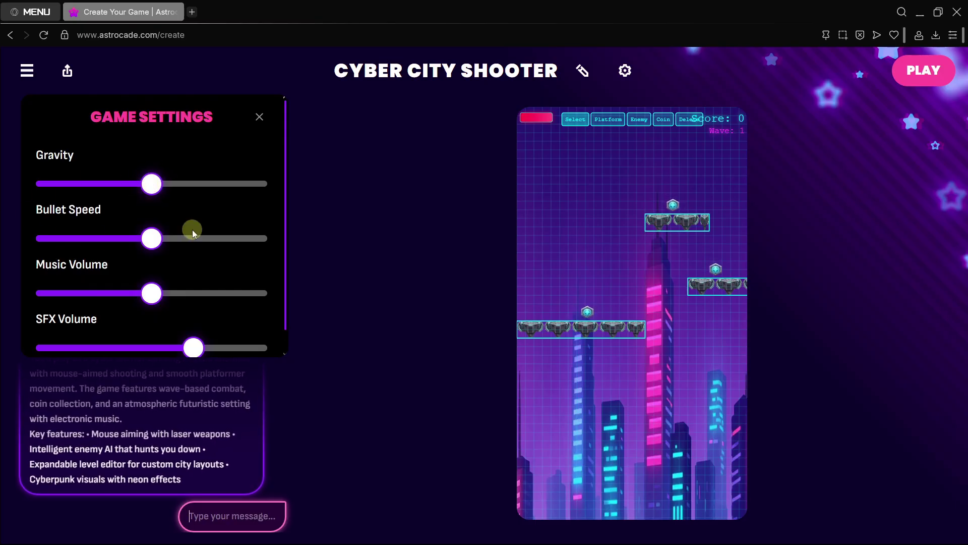
pyautogui.scroll(-1, 192, 229)
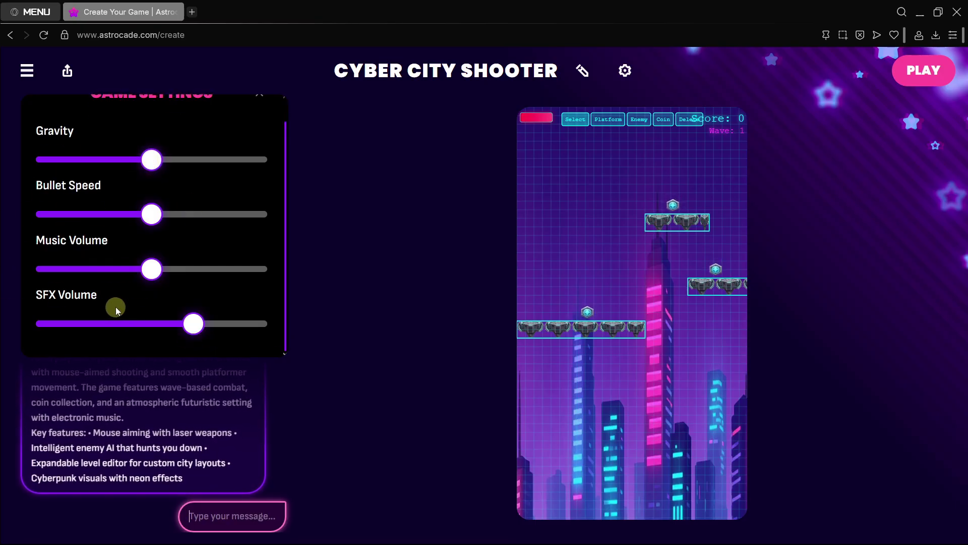
pyautogui.scroll(1, 116, 309)
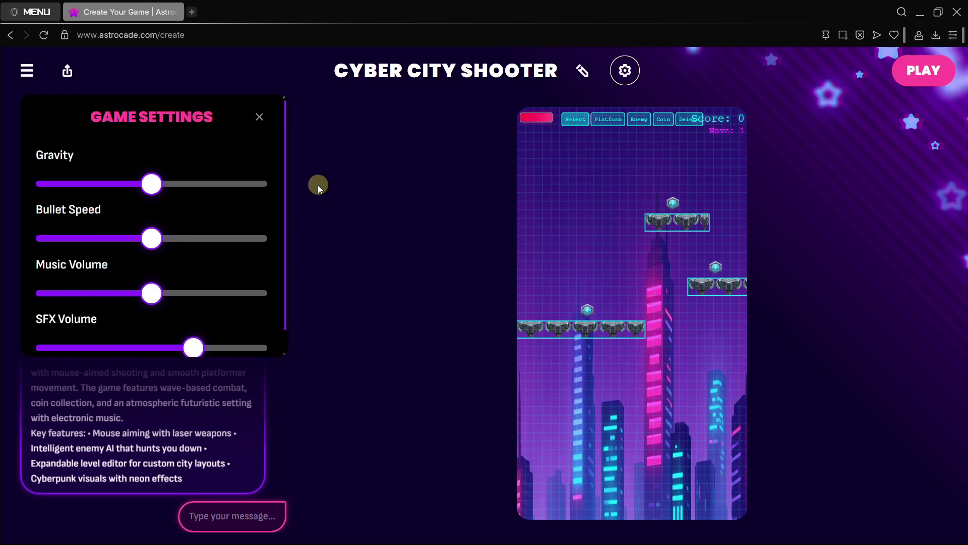
pyautogui.click(258, 118)
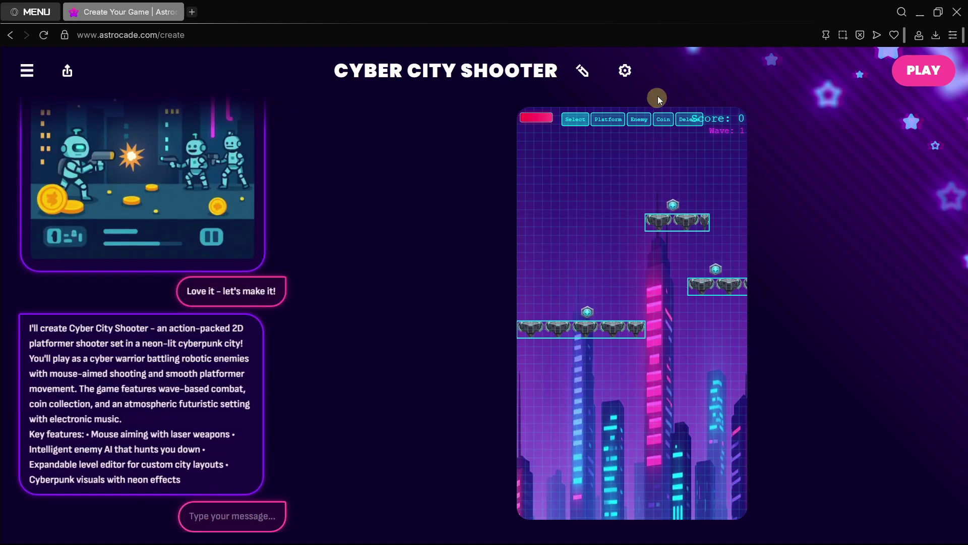
pyautogui.click(625, 70)
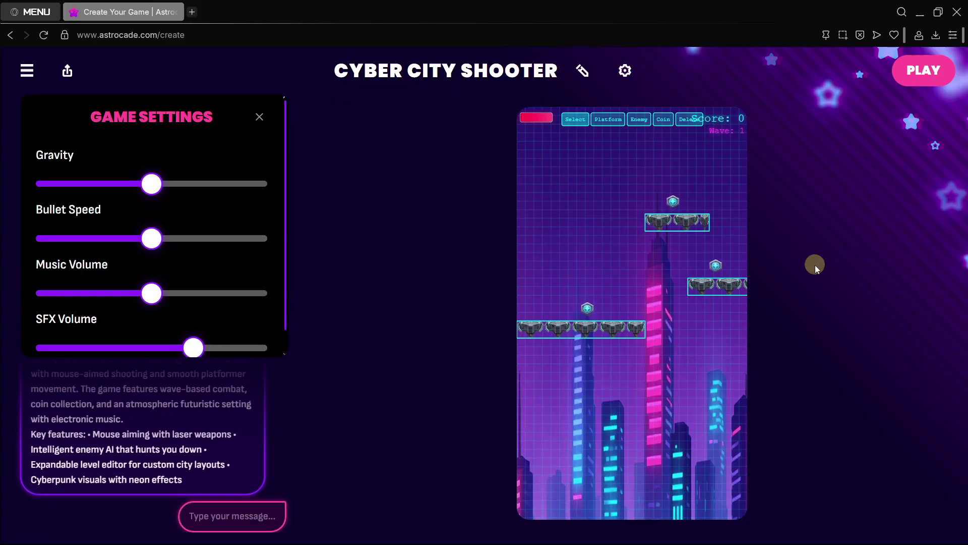
# Playtest the generated Cyber City Shooter, moving the player both ways along the starting platform among the enemies.
pyautogui.click(923, 70)
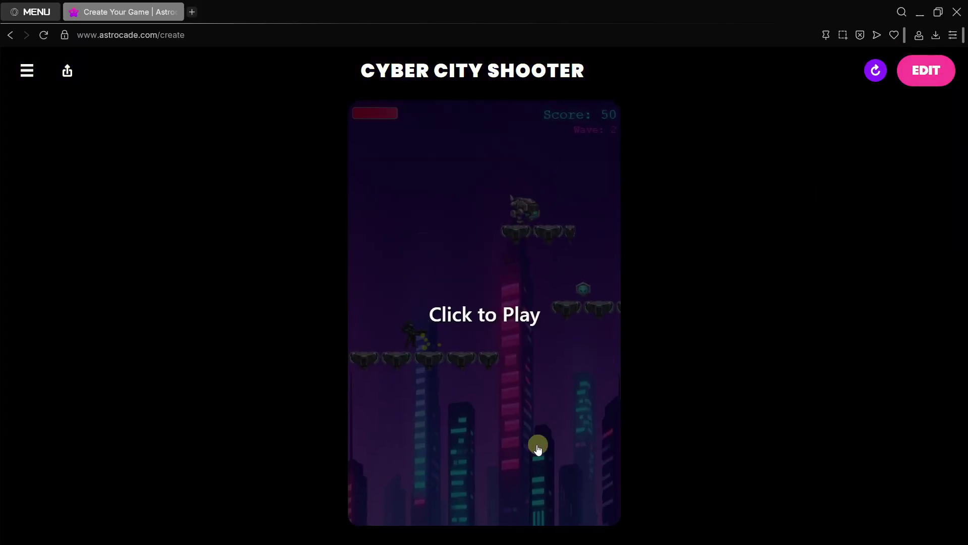
pyautogui.click(518, 446)
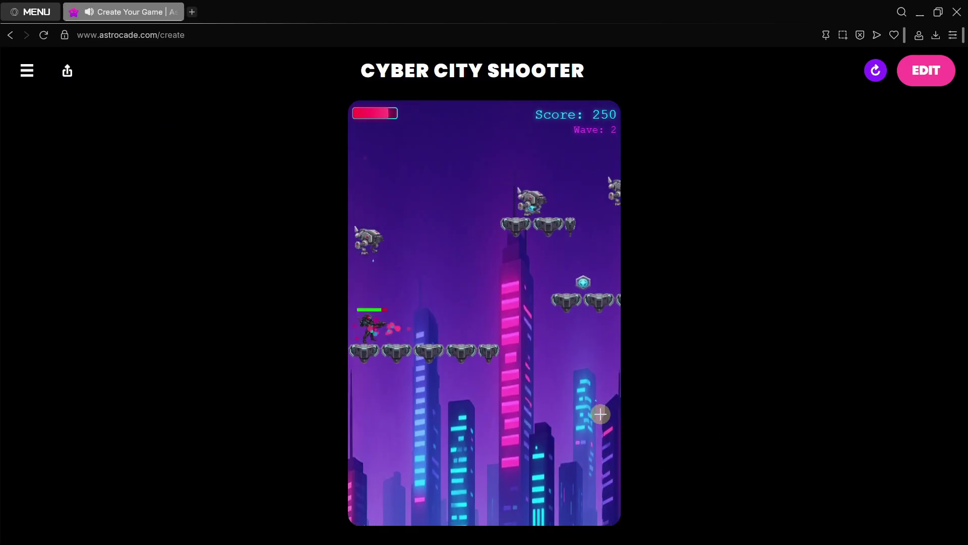
pyautogui.press('Right')
pyautogui.press('Left')
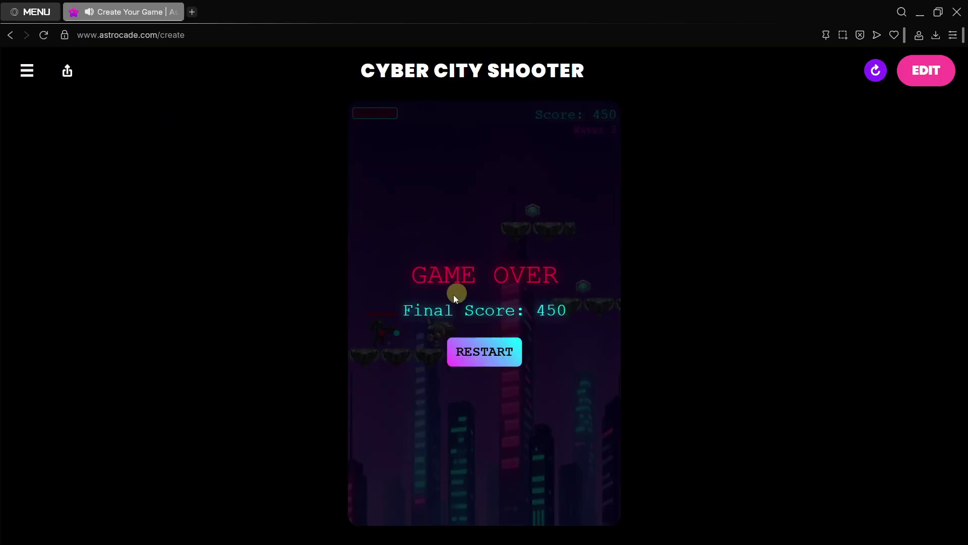
# Restart the game after it ends and play another round, making the player jump repeatedly.
pyautogui.click(486, 353)
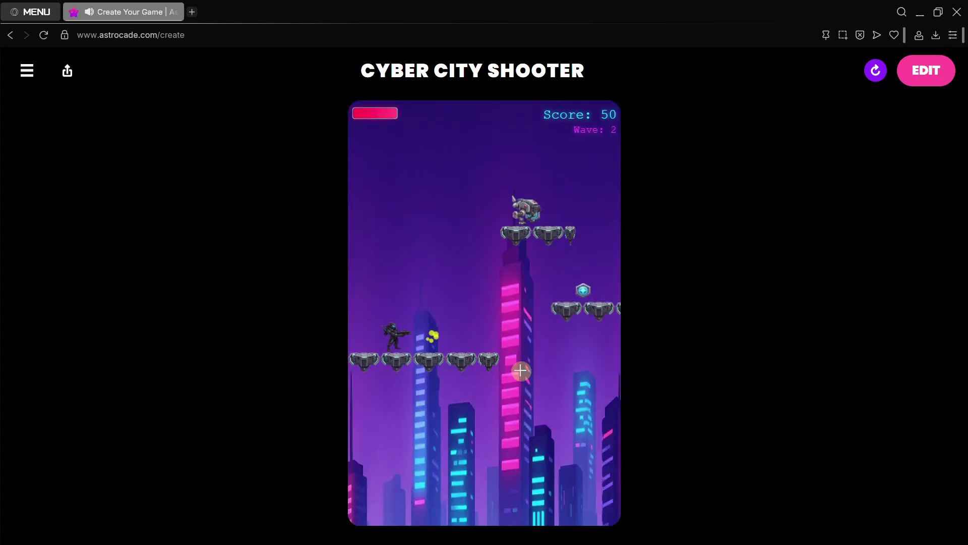
pyautogui.press('Up')
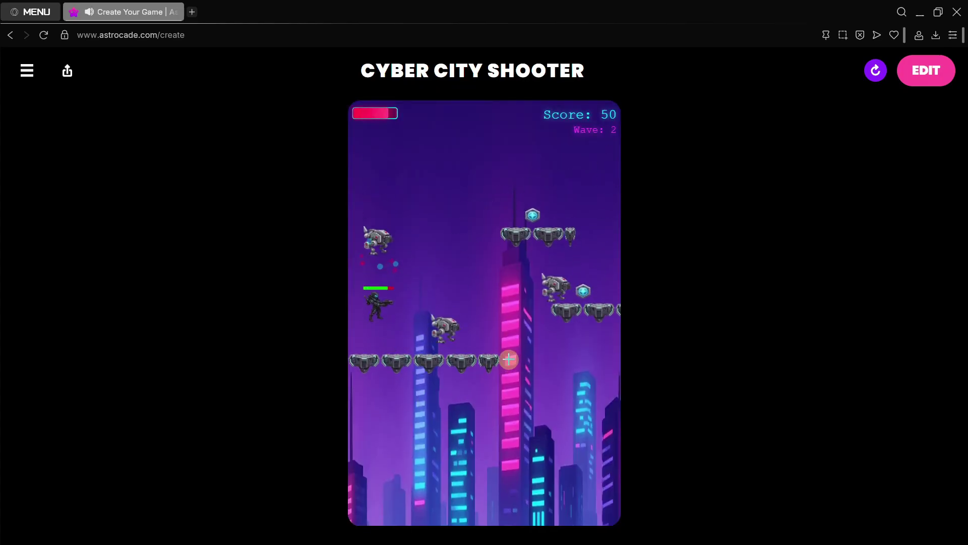
pyautogui.press('Up')
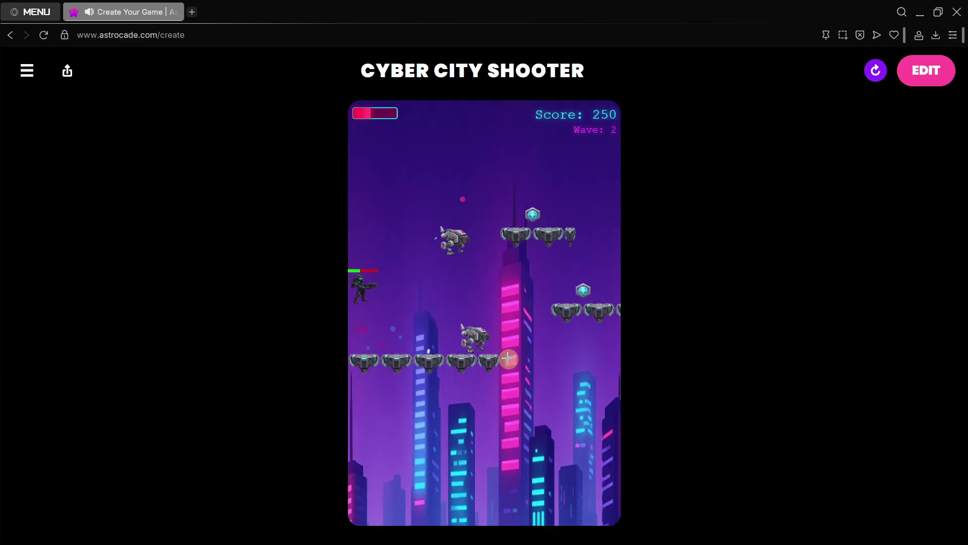
pyautogui.press('Up')
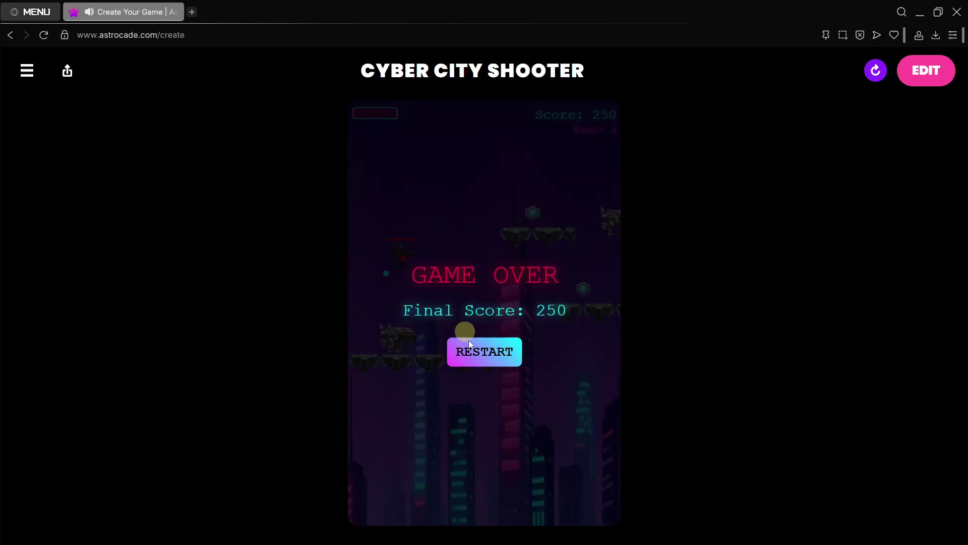
# Return to the level editor, widen the highest platform to 180, make it taller, and shift it slightly.
pyautogui.click(915, 84)
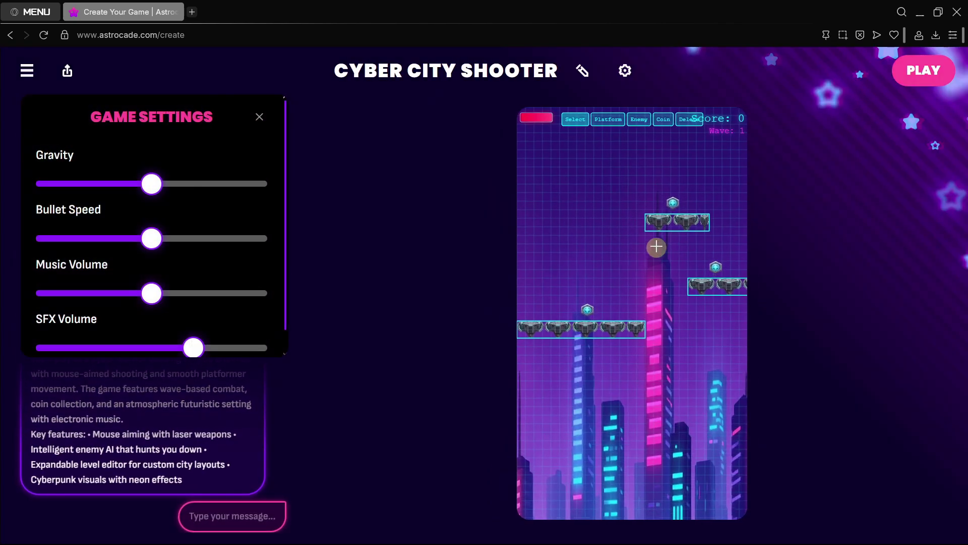
pyautogui.click(674, 218)
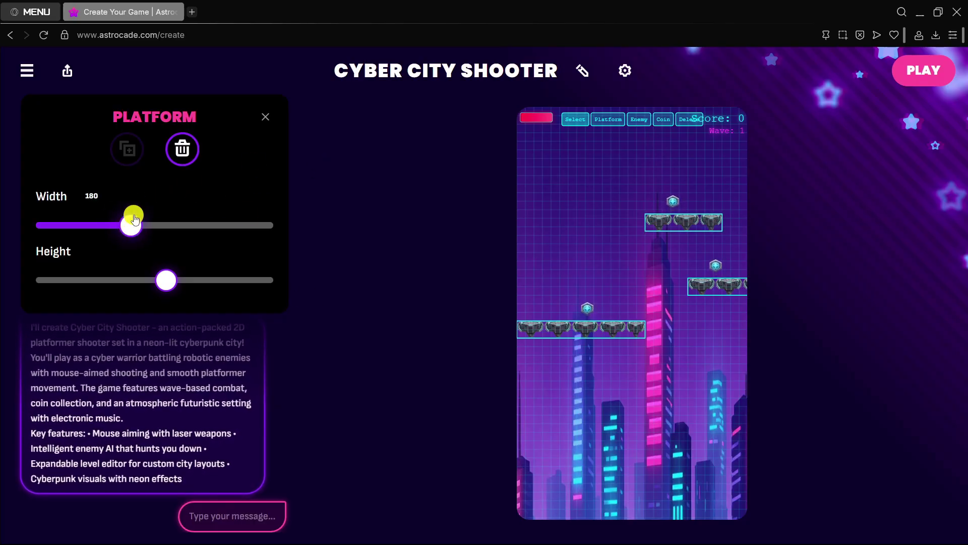
pyautogui.moveTo(182, 284); pyautogui.dragTo(161, 279)
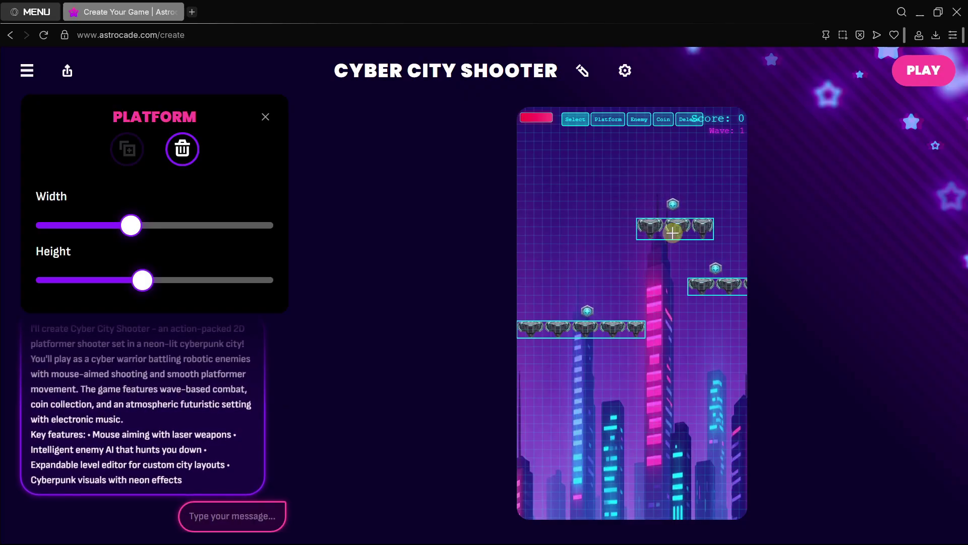
pyautogui.click(673, 232)
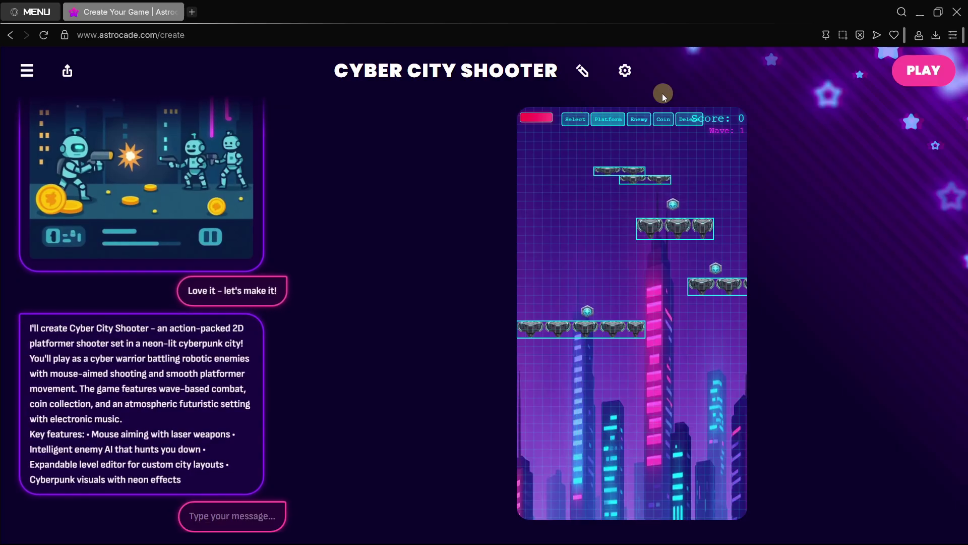
# Extend the level with small floating platforms and coins above them, and reposition the platforms to spread them across the scene.
pyautogui.click(575, 121)
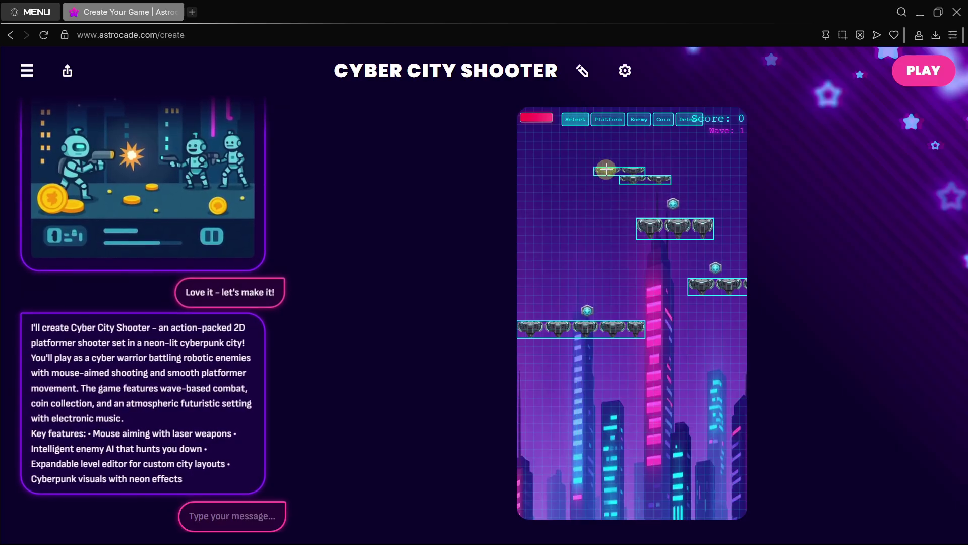
pyautogui.moveTo(600, 169); pyautogui.dragTo(546, 170)
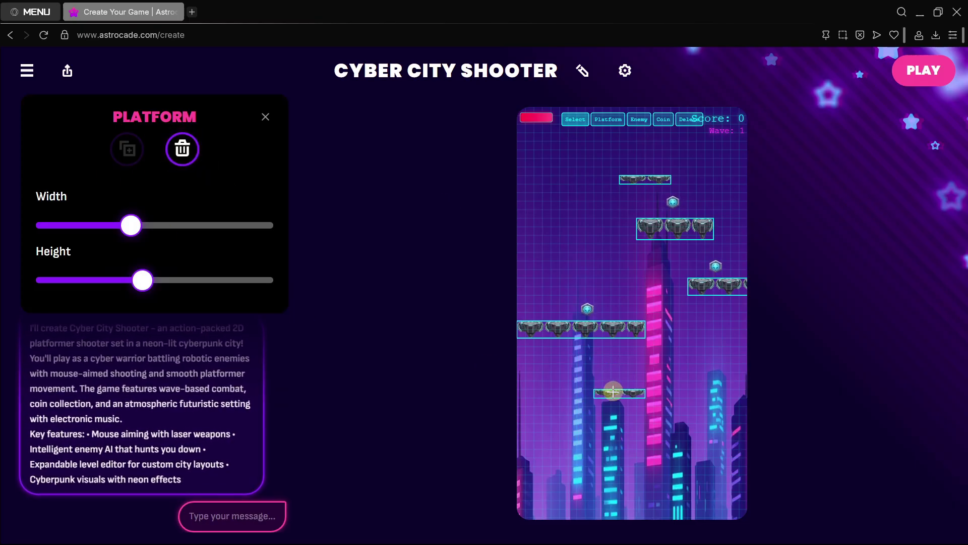
pyautogui.click(578, 123)
pyautogui.click(547, 335)
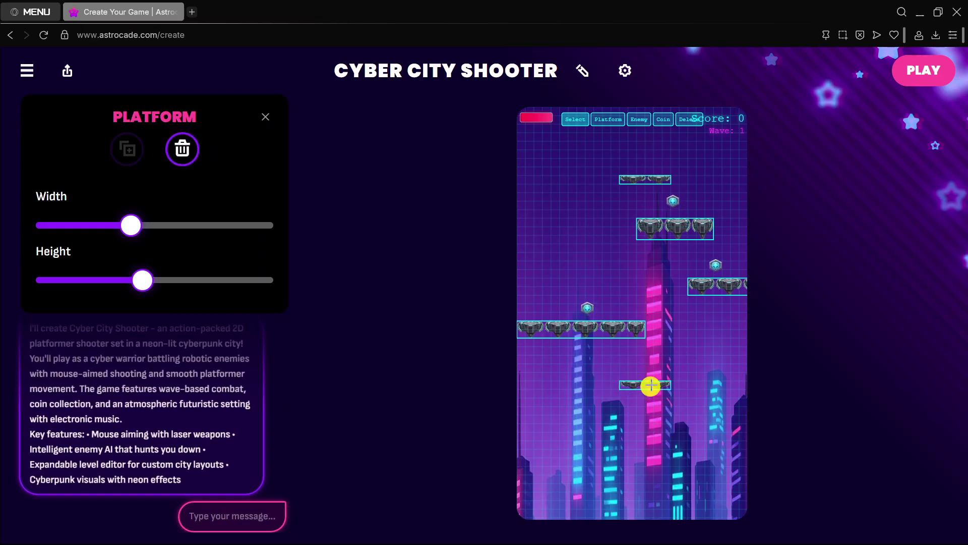
pyautogui.click(609, 120)
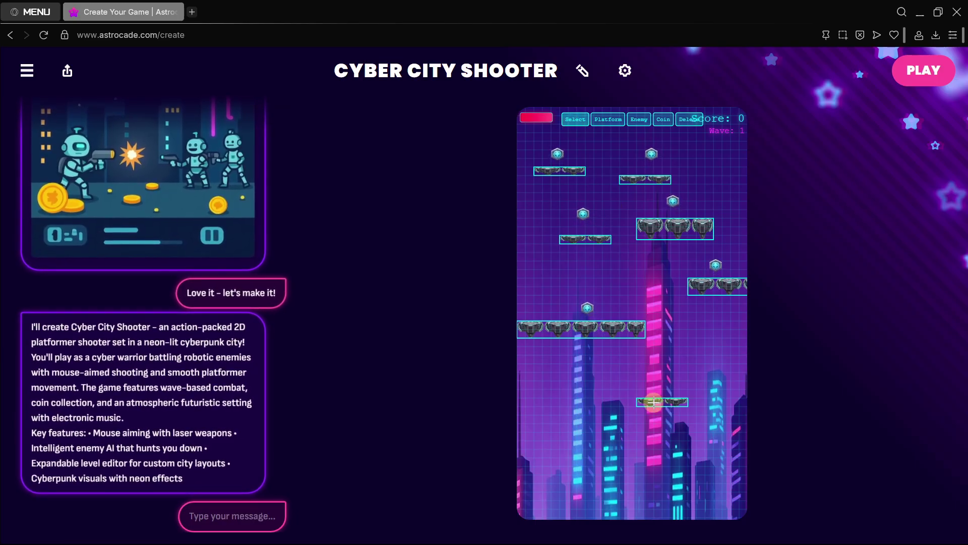
pyautogui.moveTo(656, 401); pyautogui.dragTo(680, 376)
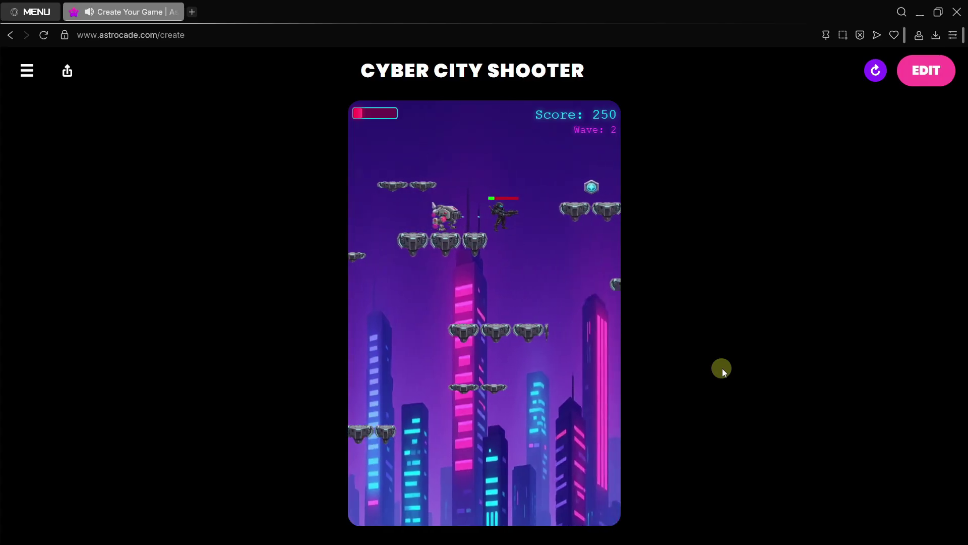
# Playtest the rearranged level from a fresh start, moving the player among the new platforms.
pyautogui.click(476, 356)
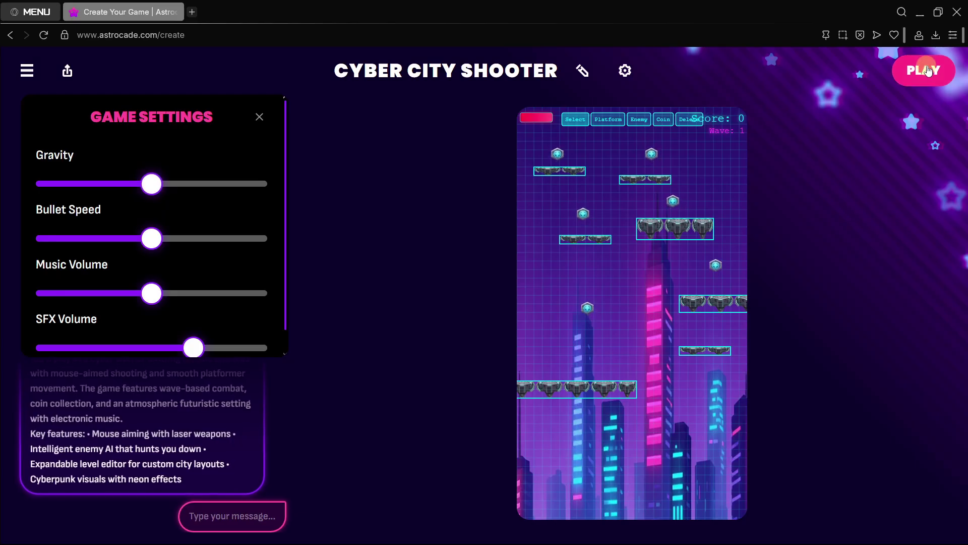
pyautogui.click(925, 69)
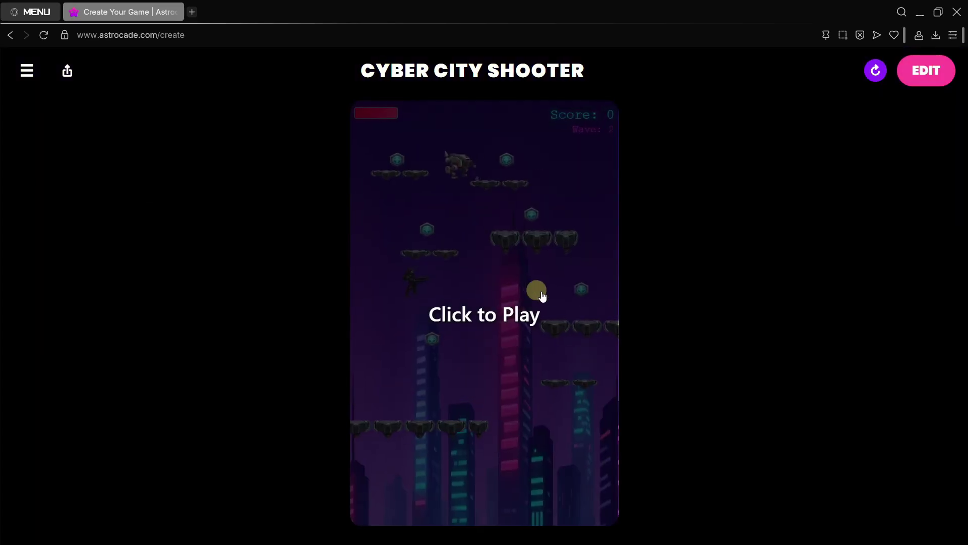
pyautogui.click(538, 401)
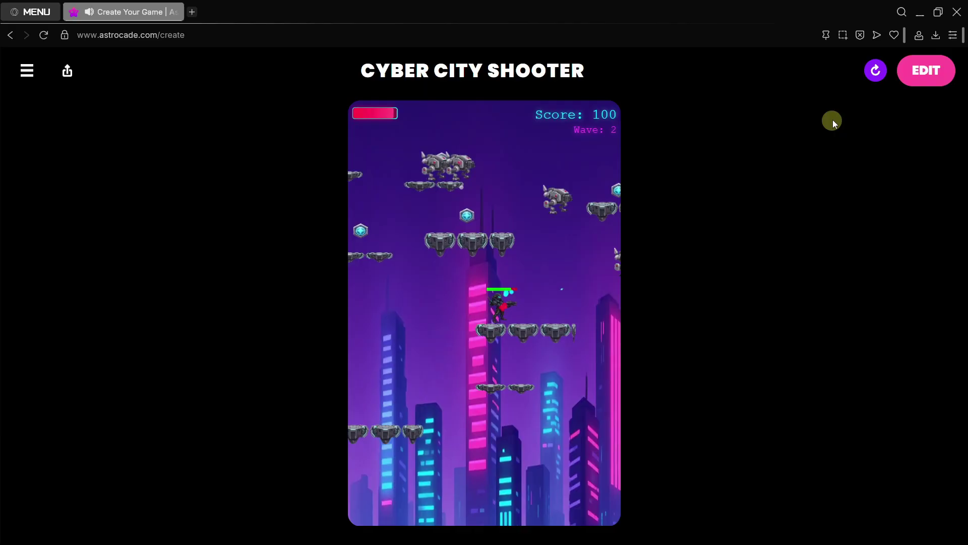
# Raise the game's Gravity to nearly the end of its range and test the jump in play mode.
pyautogui.click(926, 70)
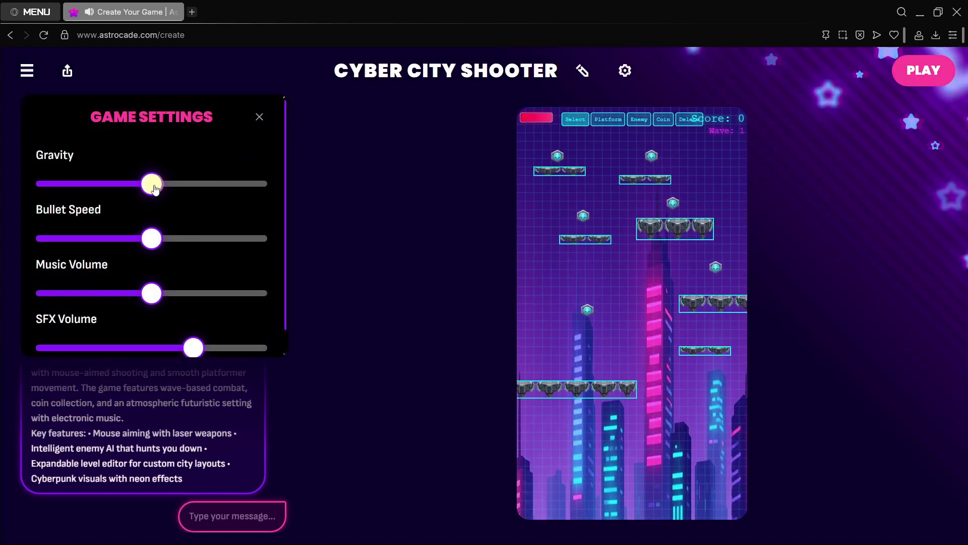
pyautogui.moveTo(155, 189); pyautogui.dragTo(238, 185)
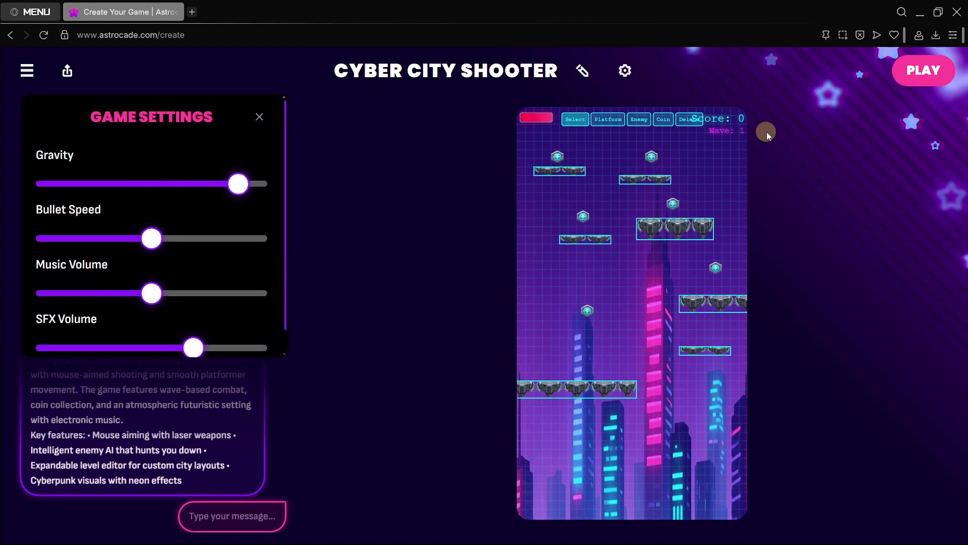
pyautogui.click(924, 70)
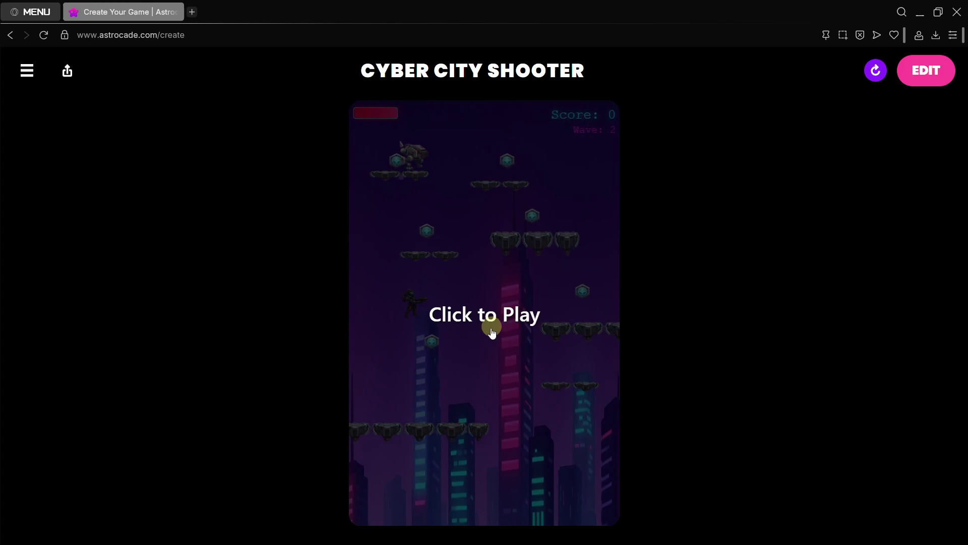
pyautogui.click(568, 372)
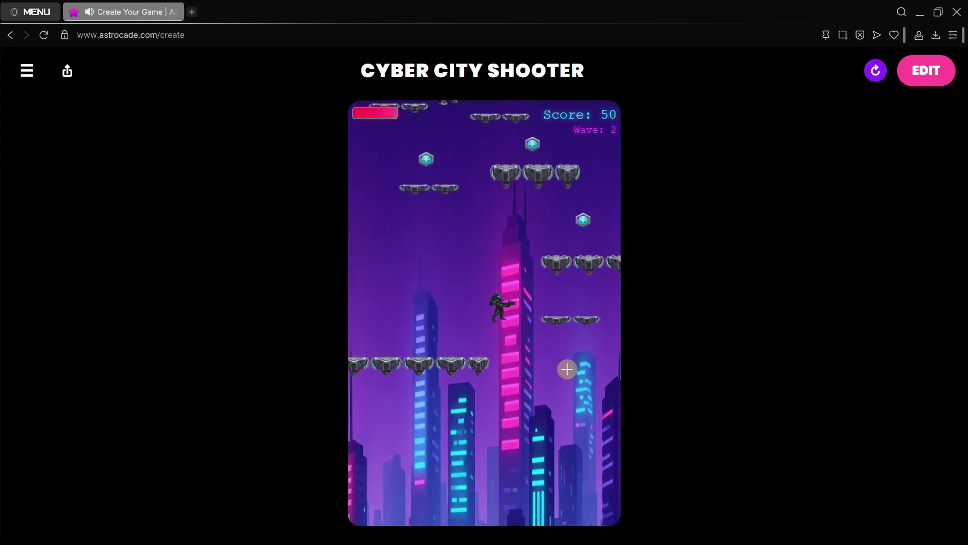
pyautogui.click(874, 71)
# Close the game settings and send the AI chat the request "Make the bullets bigger".
pyautogui.click(256, 119)
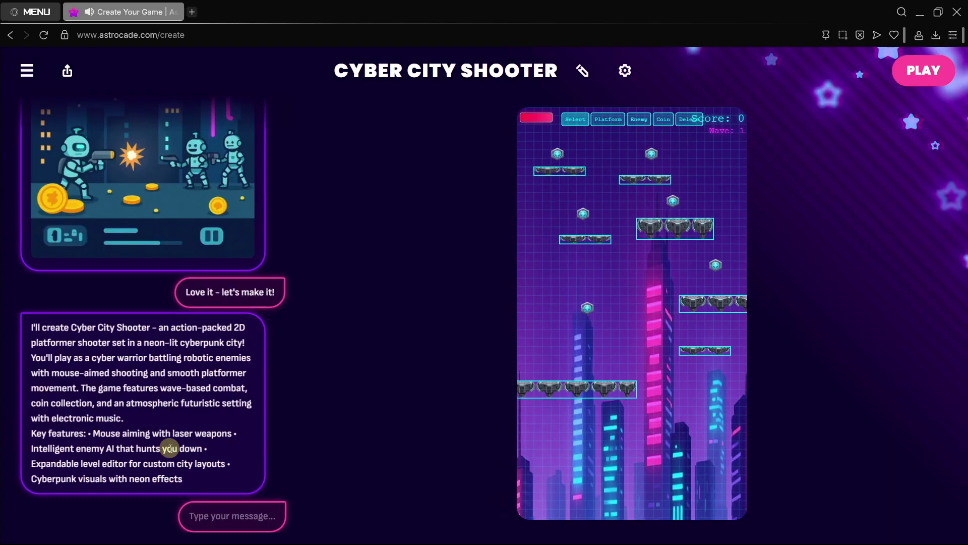
pyautogui.click(201, 515)
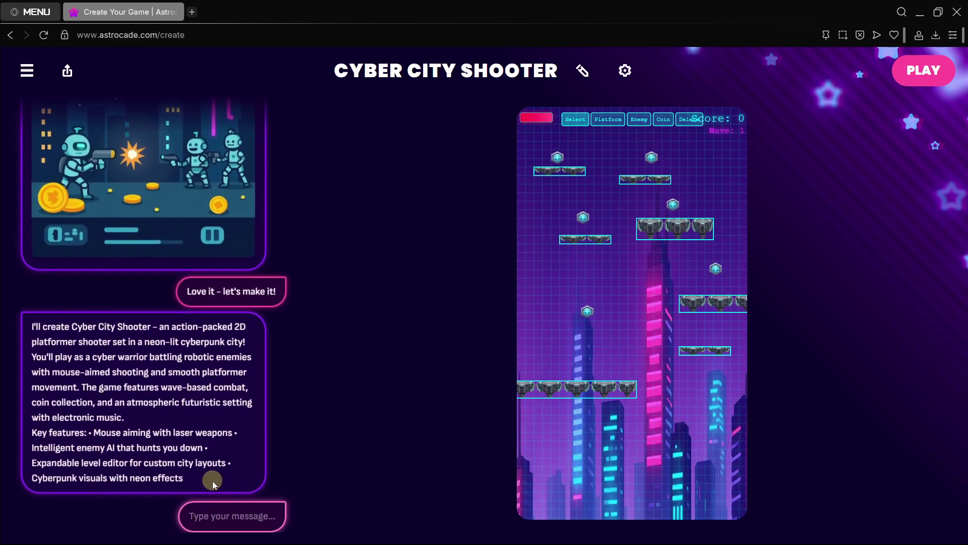
pyautogui.write('Make the bul')
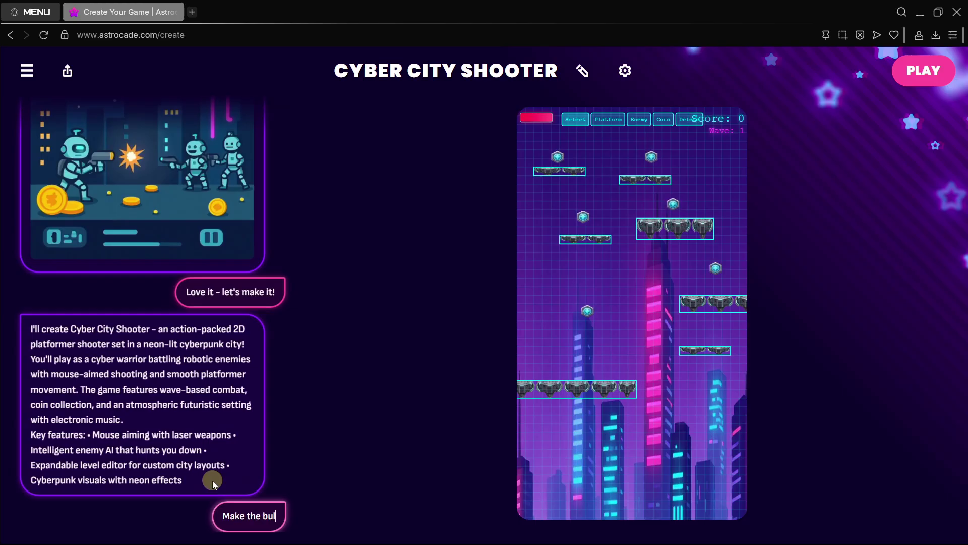
pyautogui.write('lets bigger')
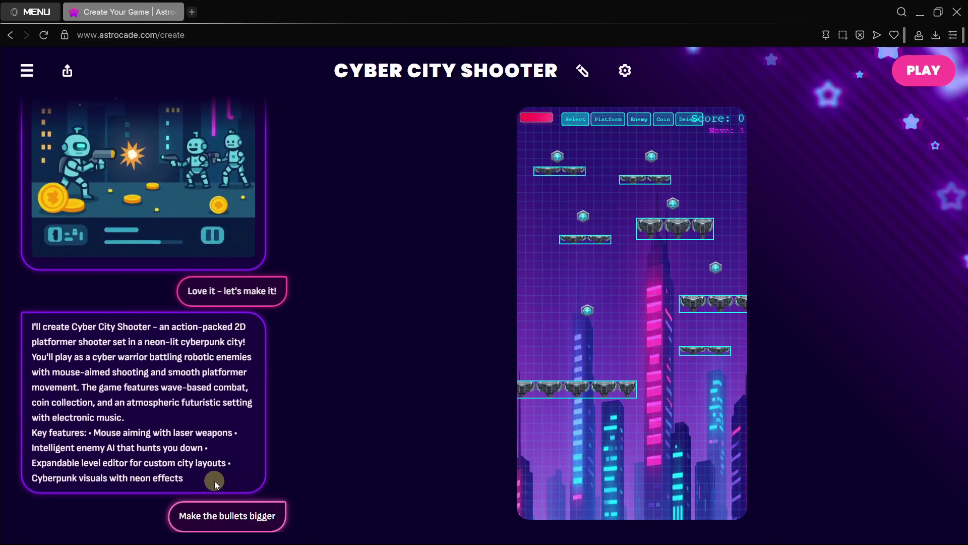
pyautogui.press('Return')
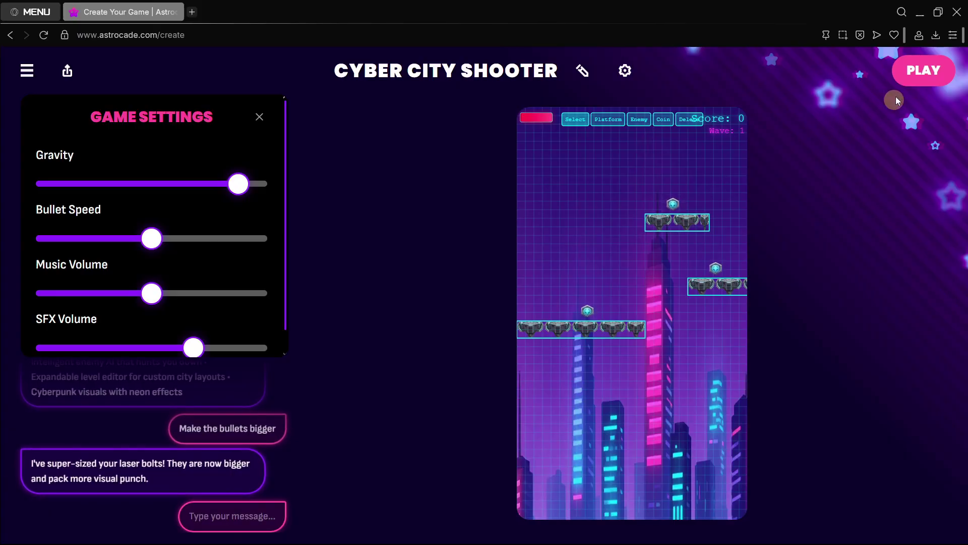
# Playtest the updated game, shooting at the enemies to check the enlarged bullets.
pyautogui.click(905, 80)
pyautogui.click(611, 432)
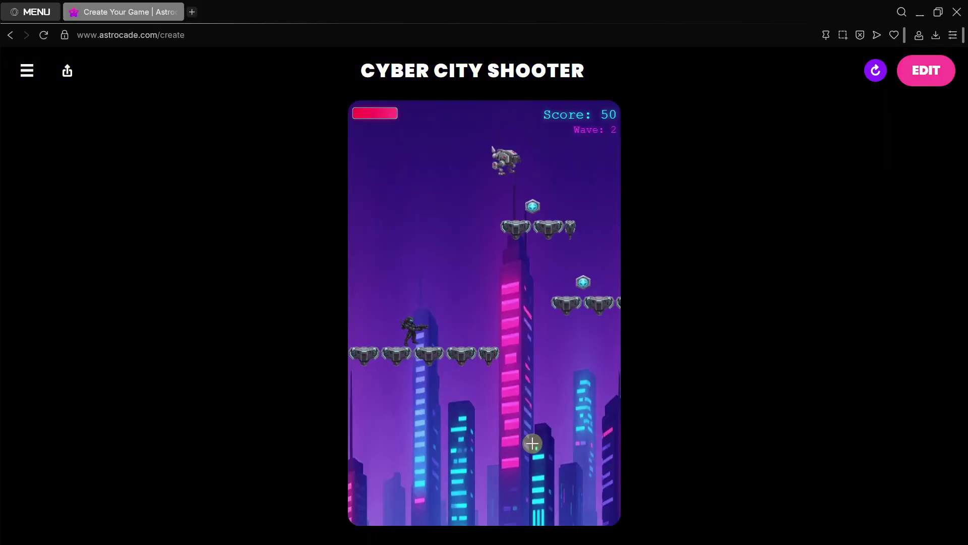
pyautogui.click(485, 402)
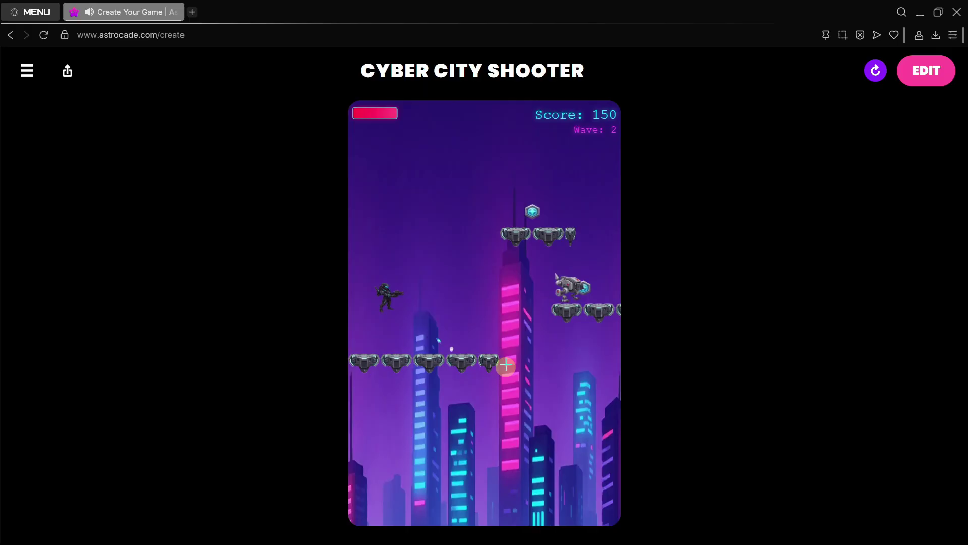
pyautogui.click(501, 315)
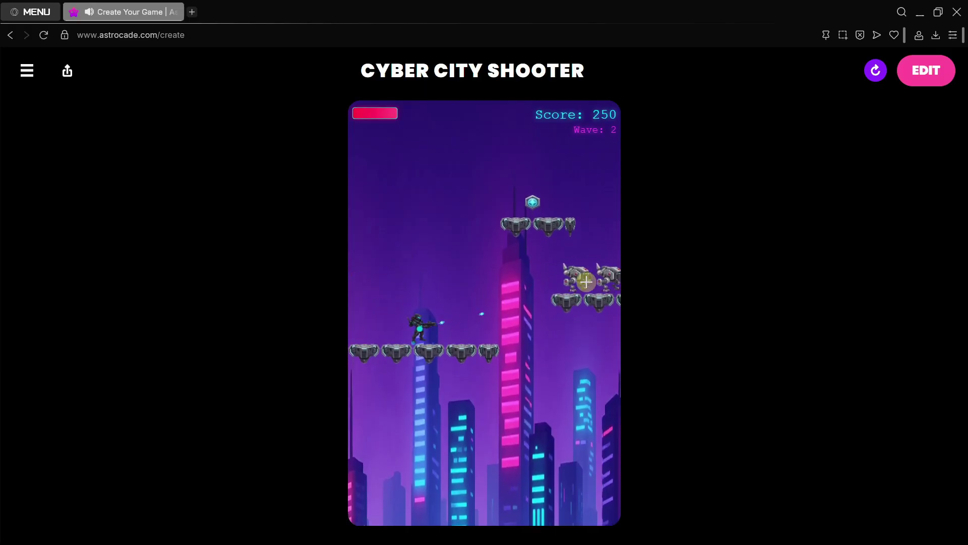
pyautogui.click(545, 298)
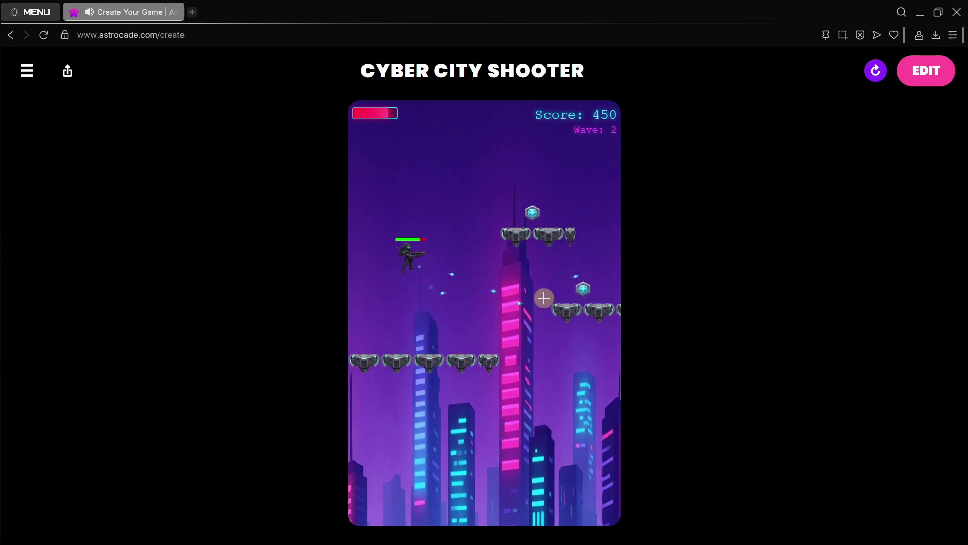